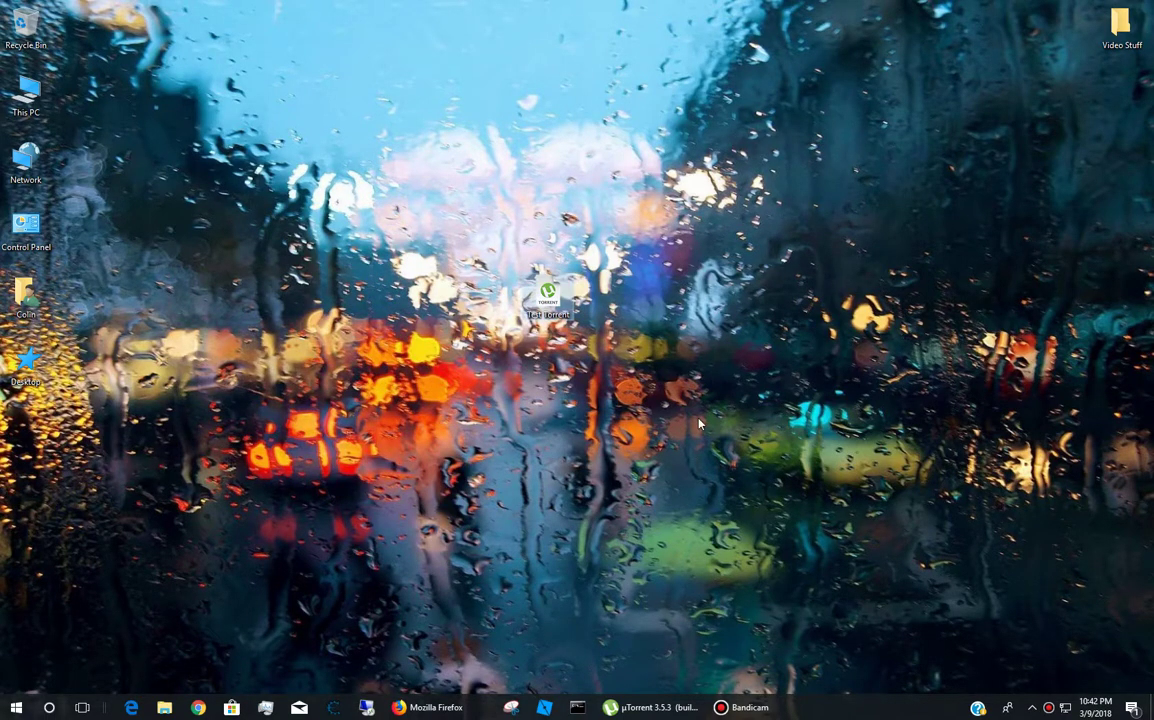
- Select the Test torrent shortcut icon on the desktop
left_click_drag(754, 220, 375, 382)
left_click_drag(459, 240, 598, 343)
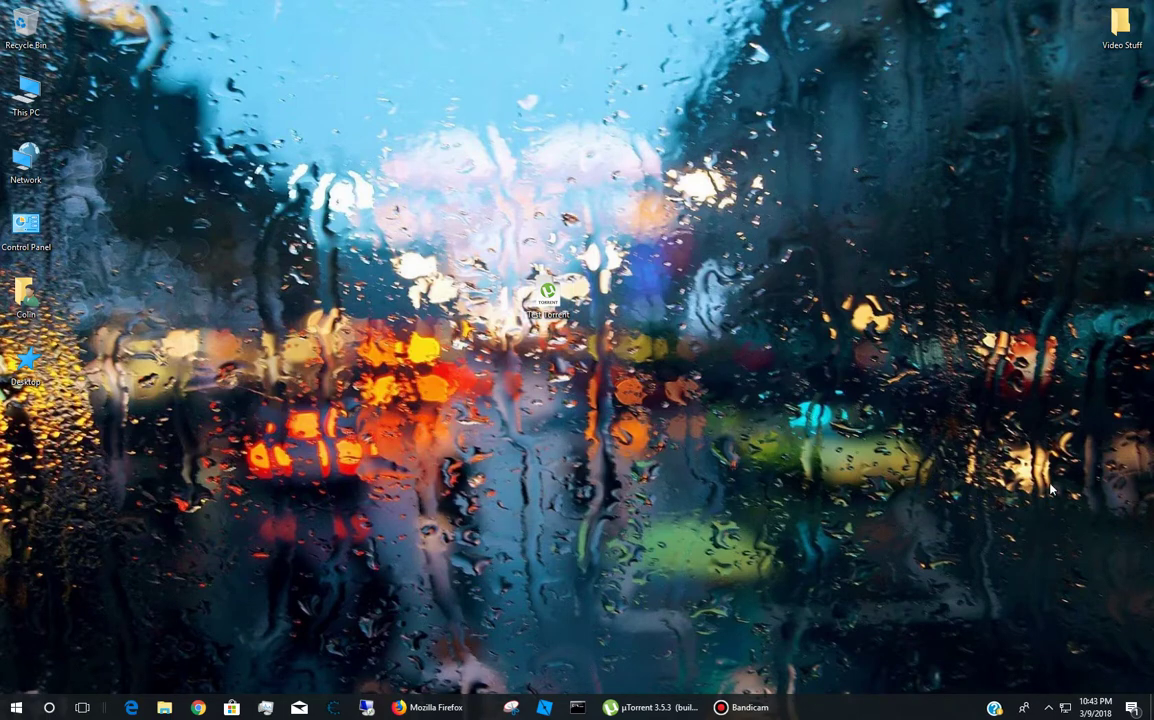
mouse_move(548, 298)
left_mouse_down()
mouse_move(642, 245)
mouse_move(515, 322)
left_mouse_up()
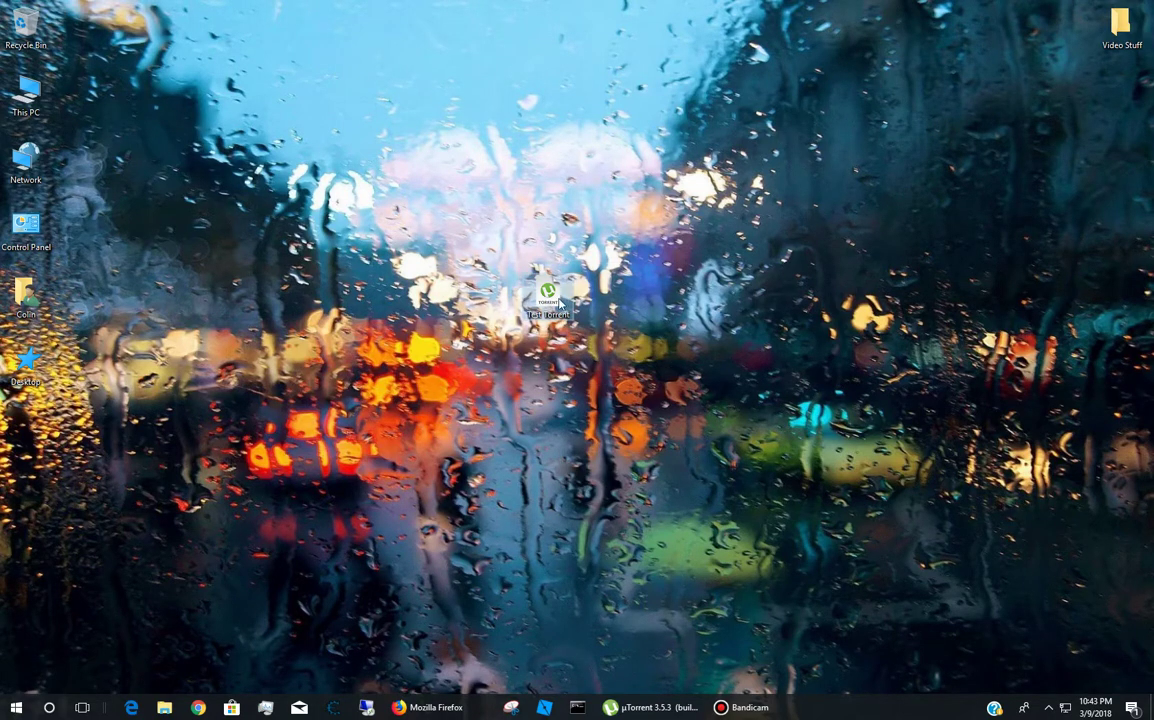
- Restore µTorrent, view its two torrents under Torrents (2), then exit the client
left_click(16, 707)
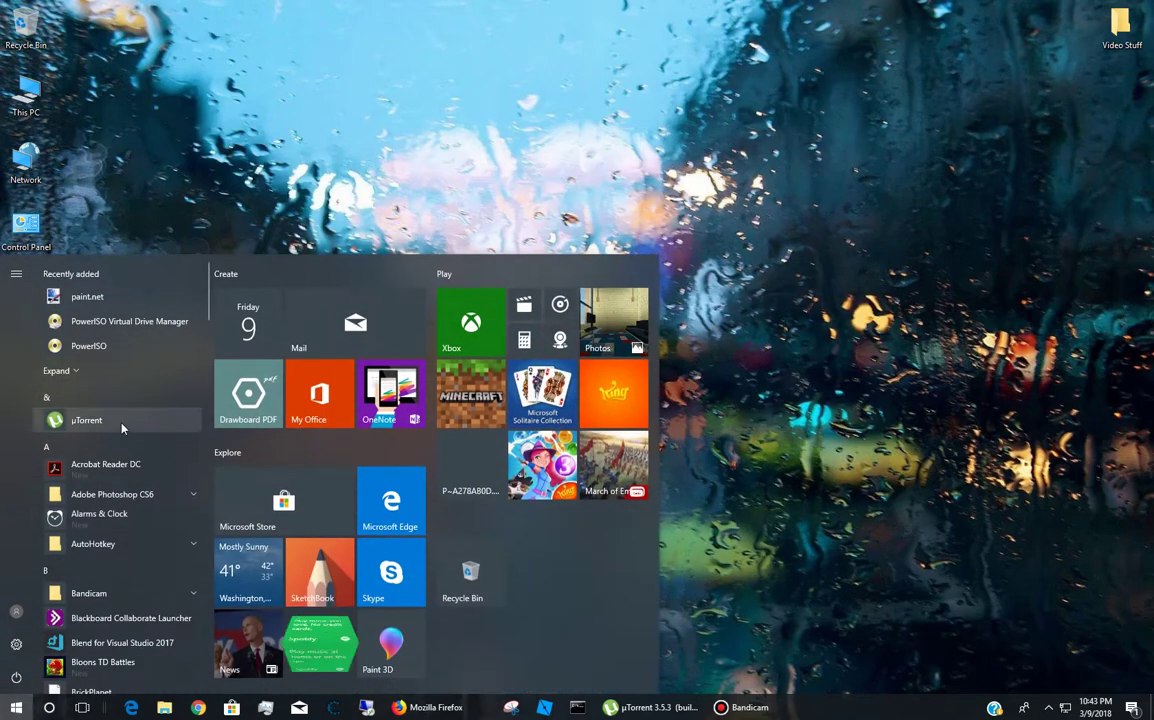
left_click(410, 80)
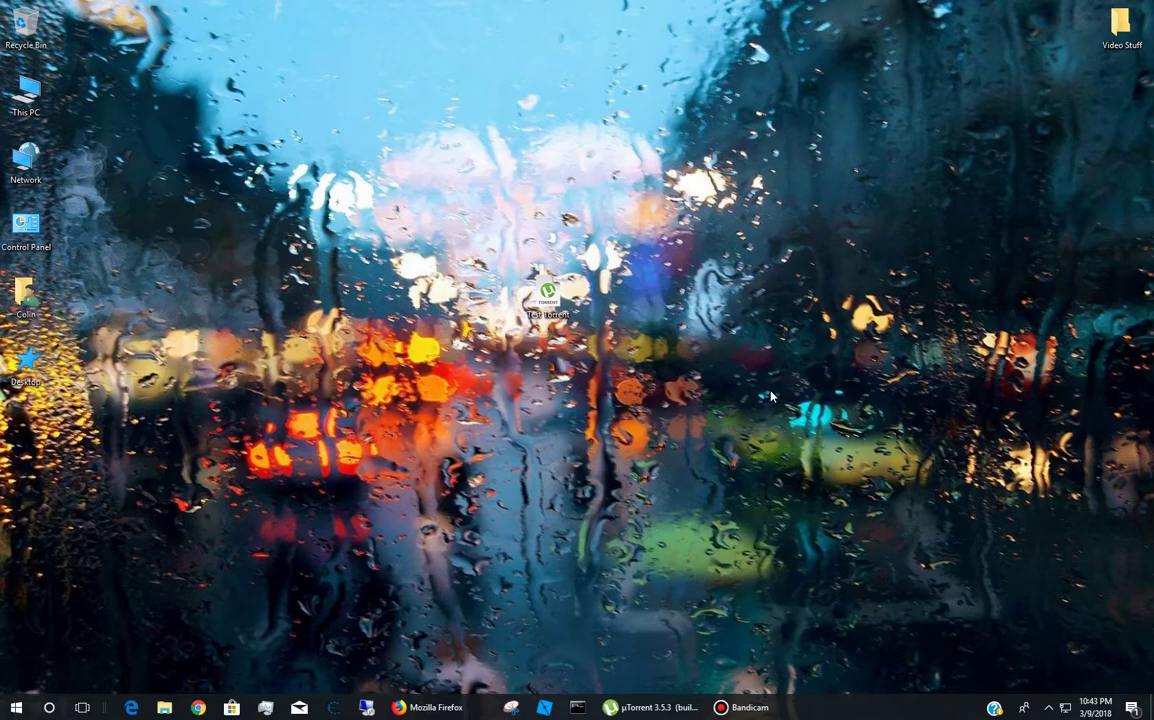
left_click(688, 708)
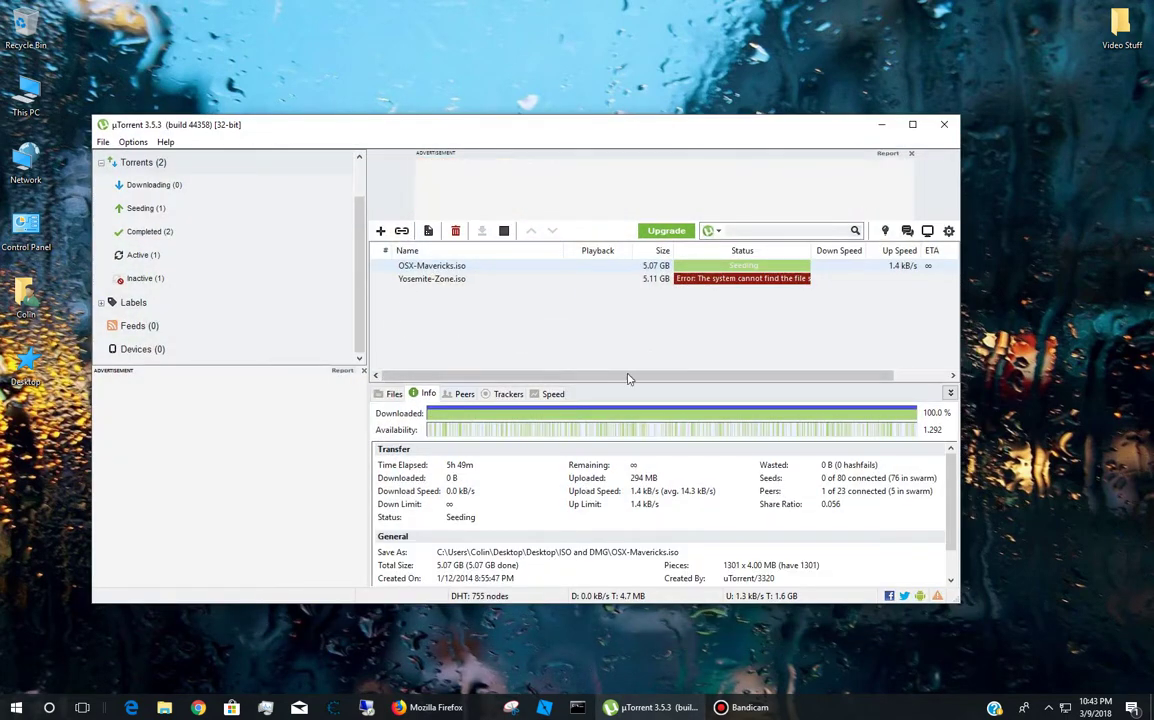
left_click(146, 166)
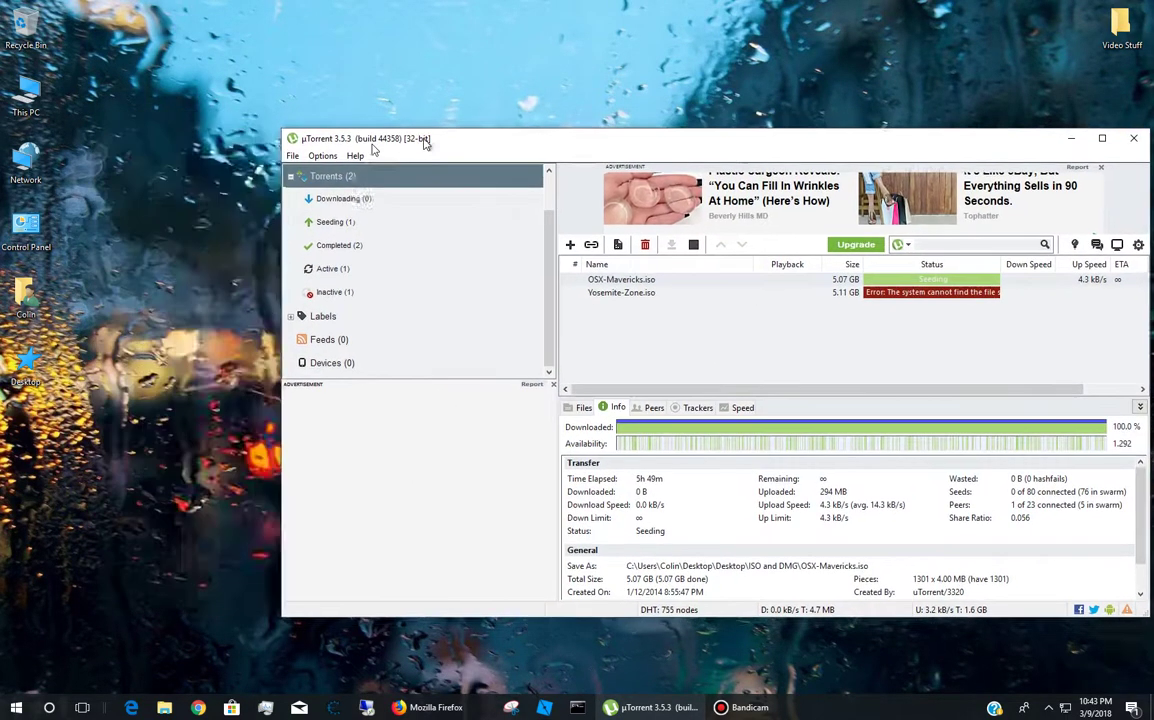
left_click_drag(244, 124, 216, 124)
left_click(853, 126)
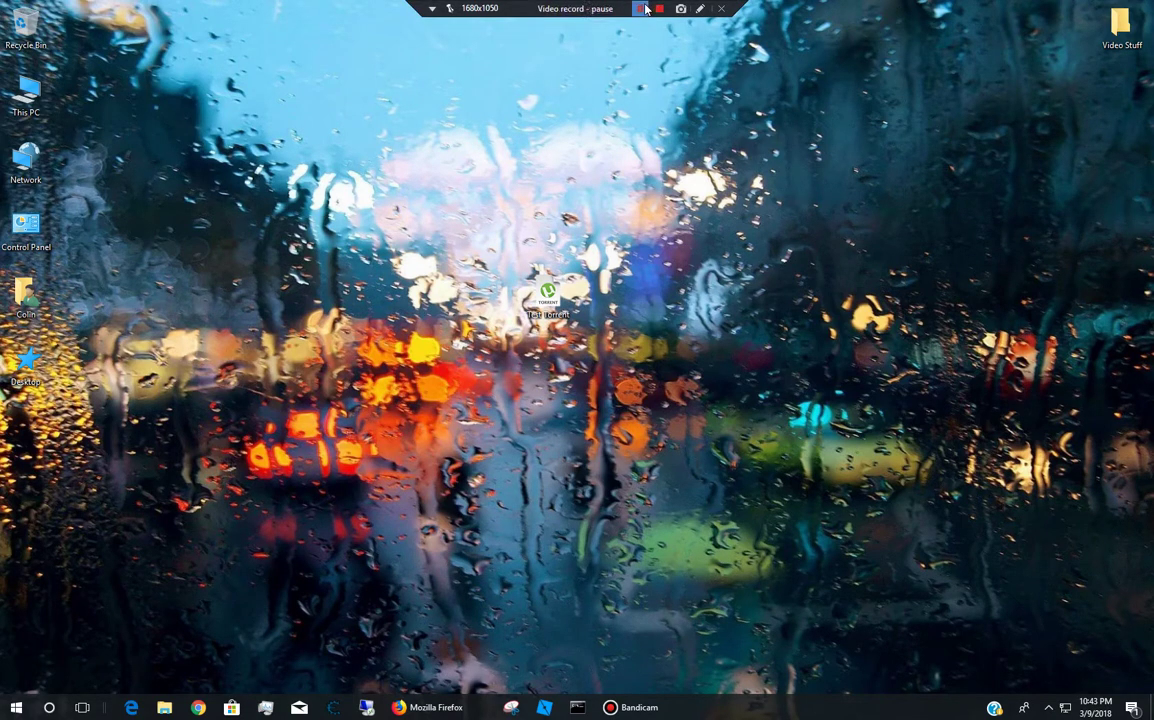
- Load the pasted MEGA link for Test Torrent.torrent in the browser
left_click(641, 10)
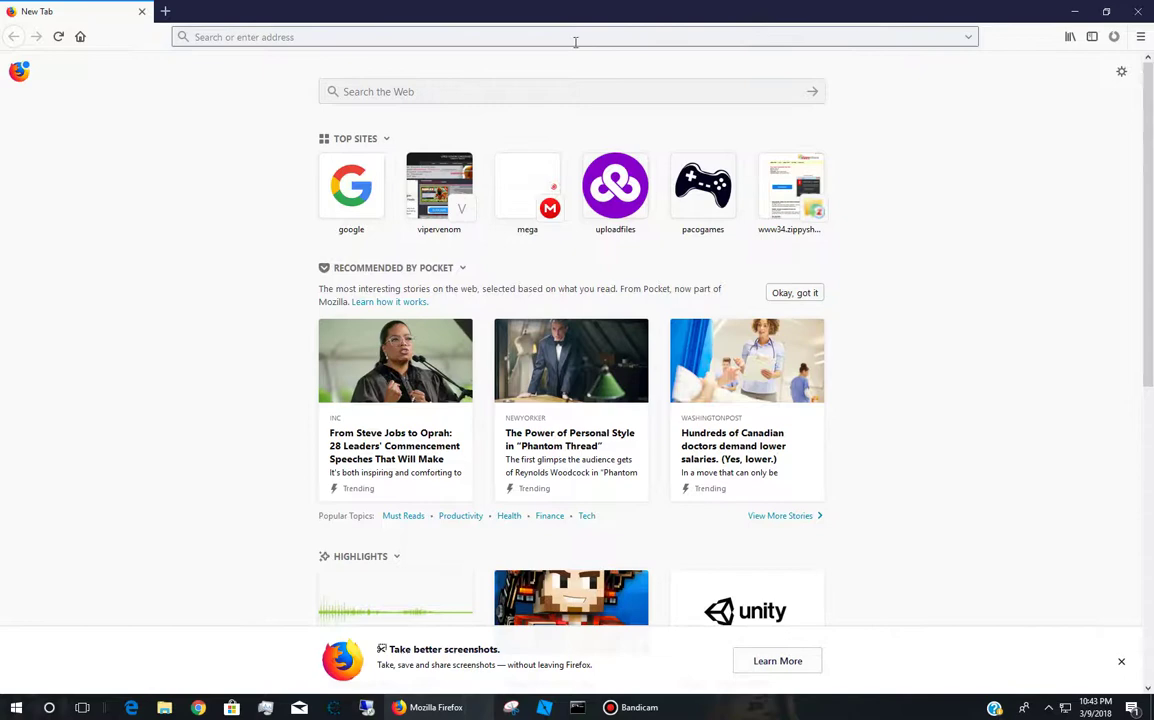
left_click(234, 37)
key("ctrl+v")
key("Return")
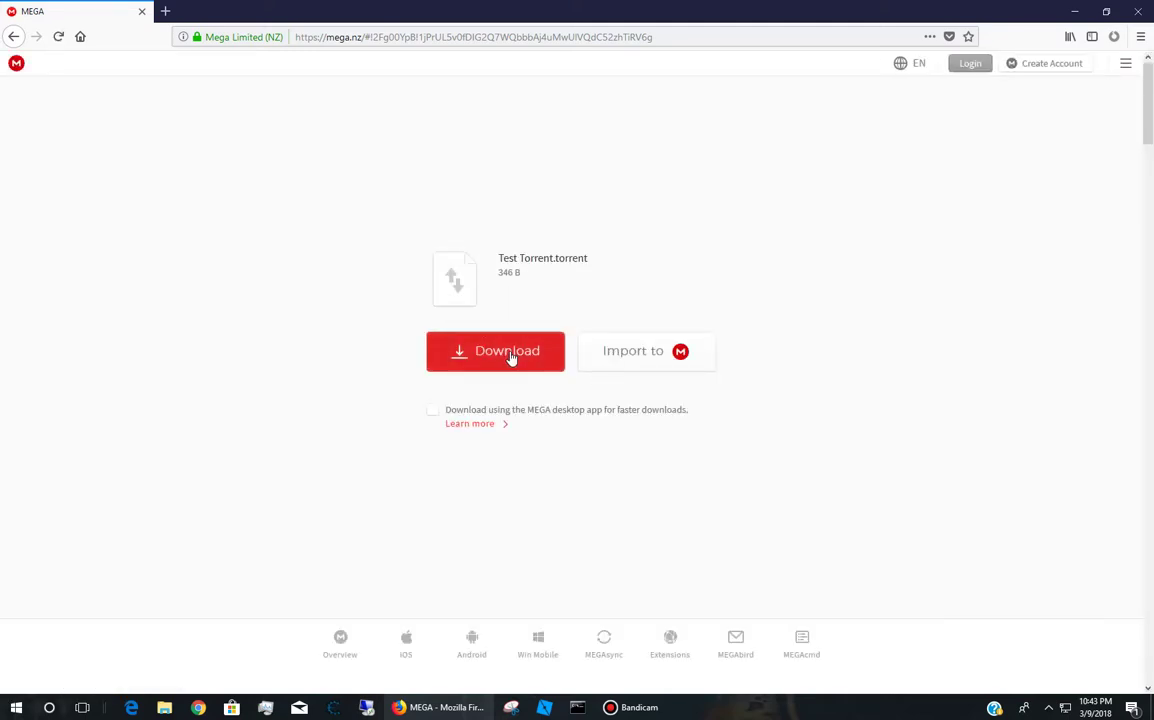
- Download Test Torrent.torrent via Save File and show it in the browser's downloads list
left_click(511, 357)
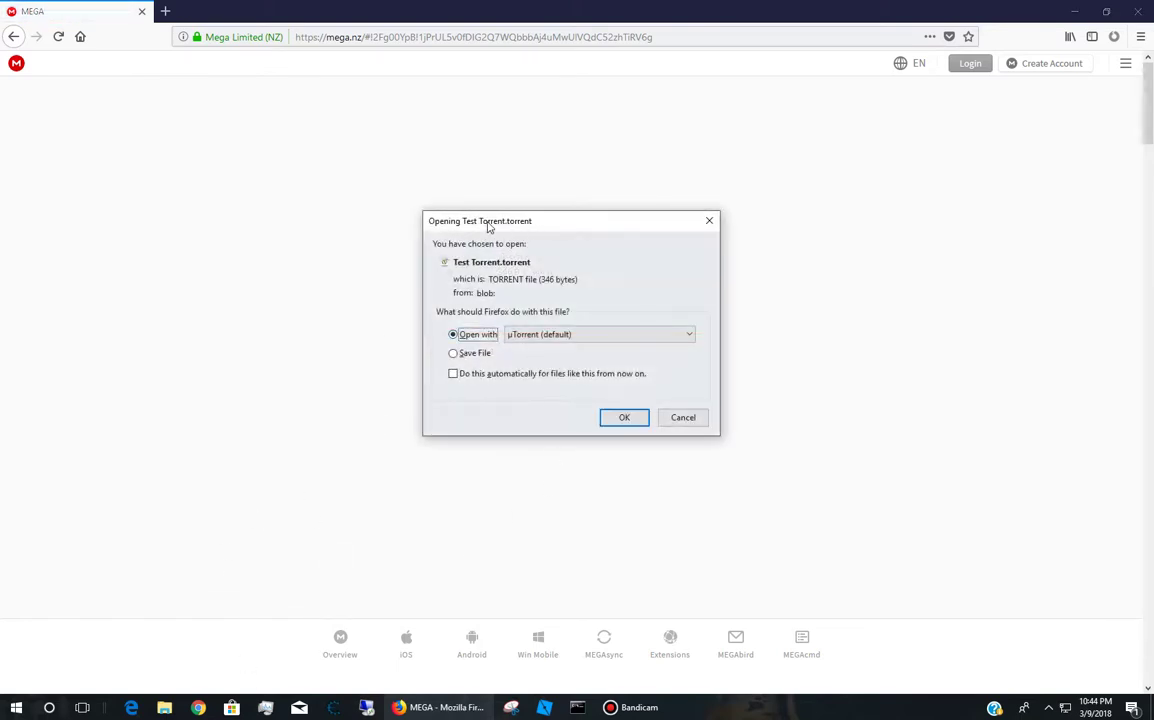
left_click_drag(489, 221, 443, 222)
left_click(412, 353)
left_click(574, 418)
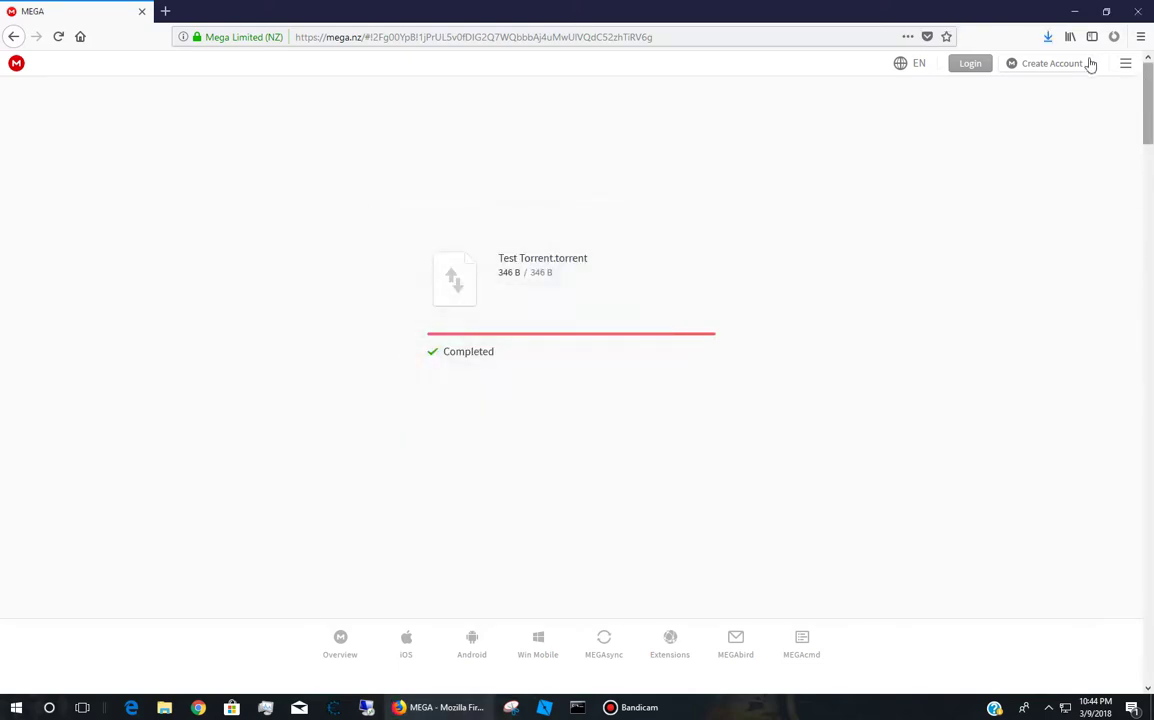
double_click(1025, 12)
left_click_drag(829, 93, 910, 66)
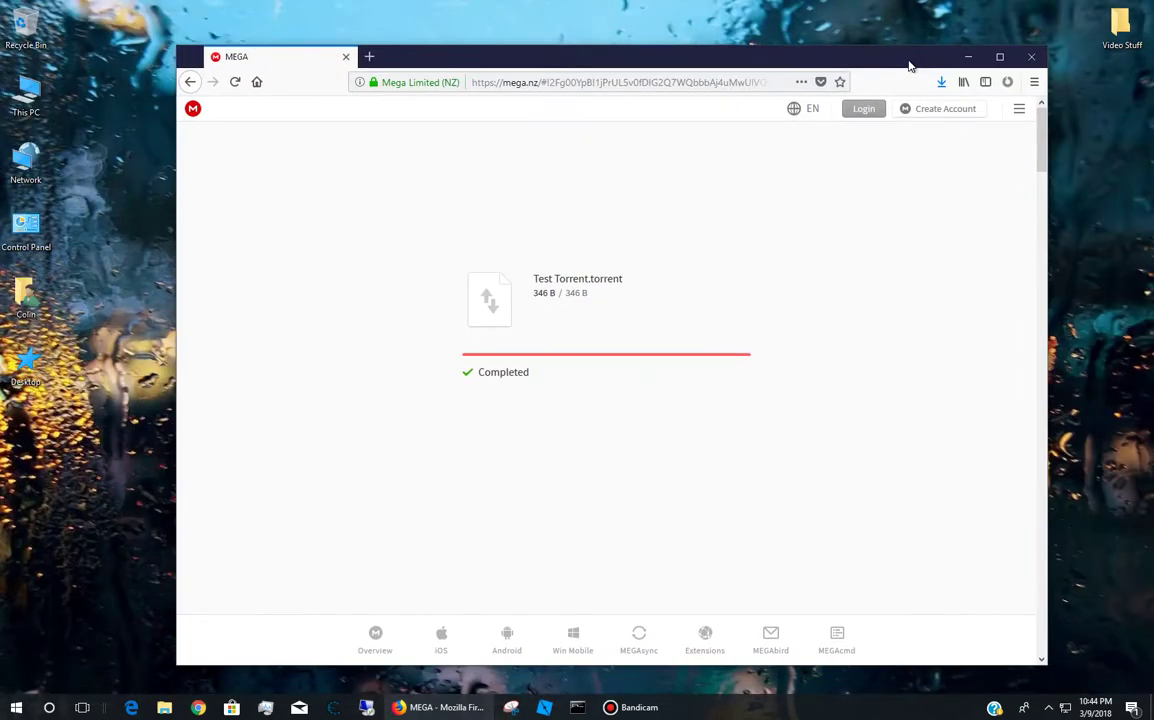
left_click(940, 82)
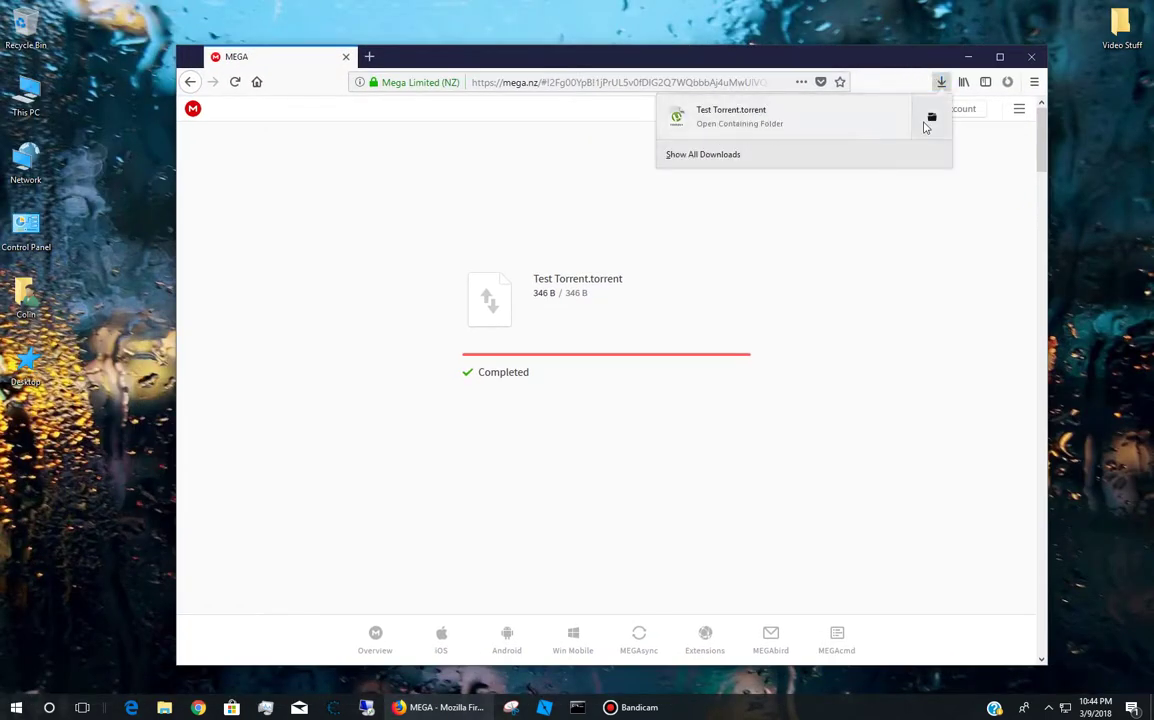
- Move Test Torrent from the Downloads folder onto the desktop and close the folder window
left_click(930, 116)
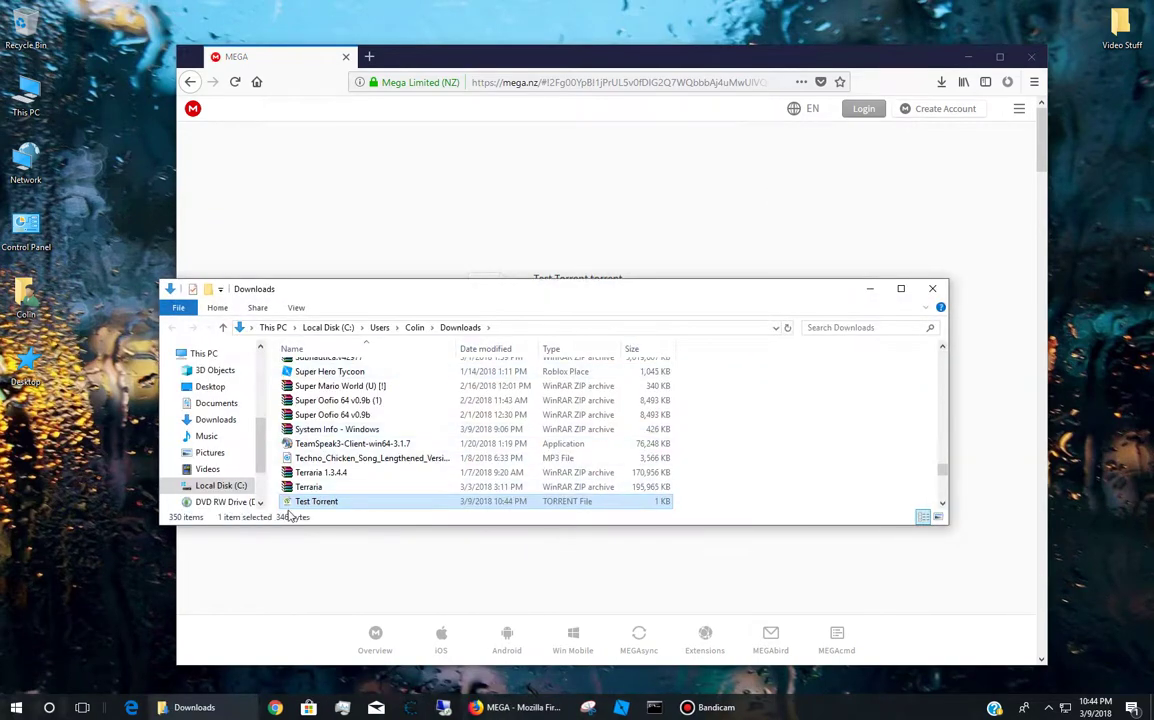
left_click_drag(305, 510, 120, 340)
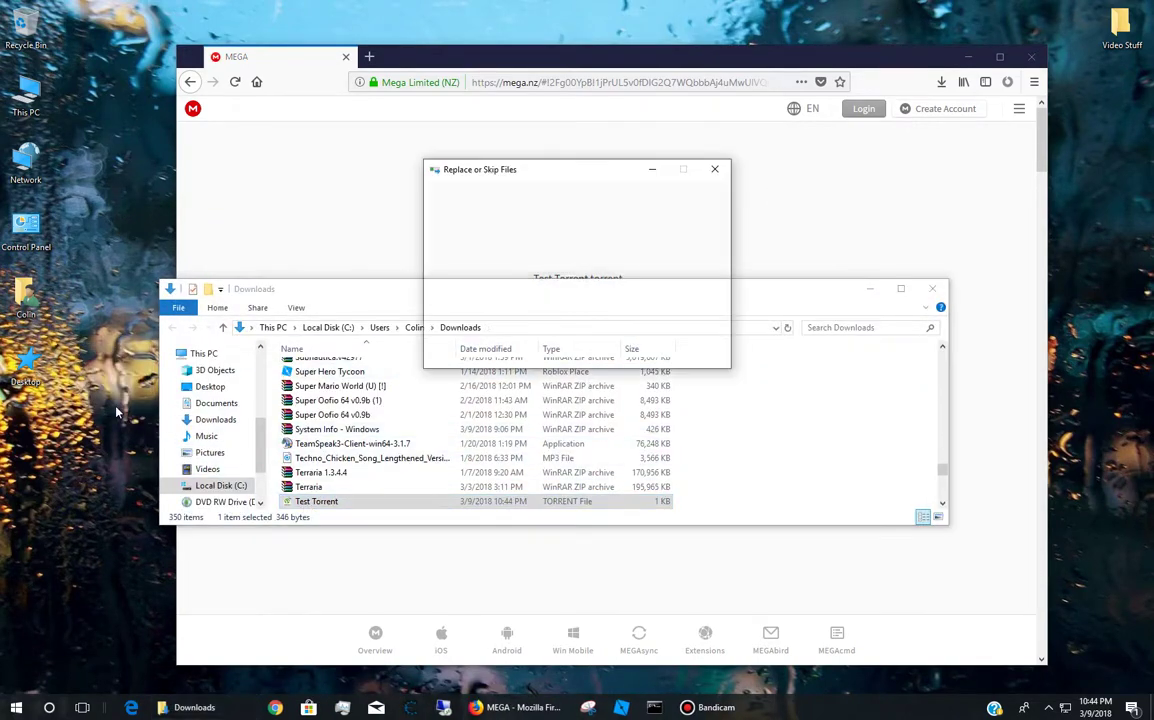
left_click(515, 262)
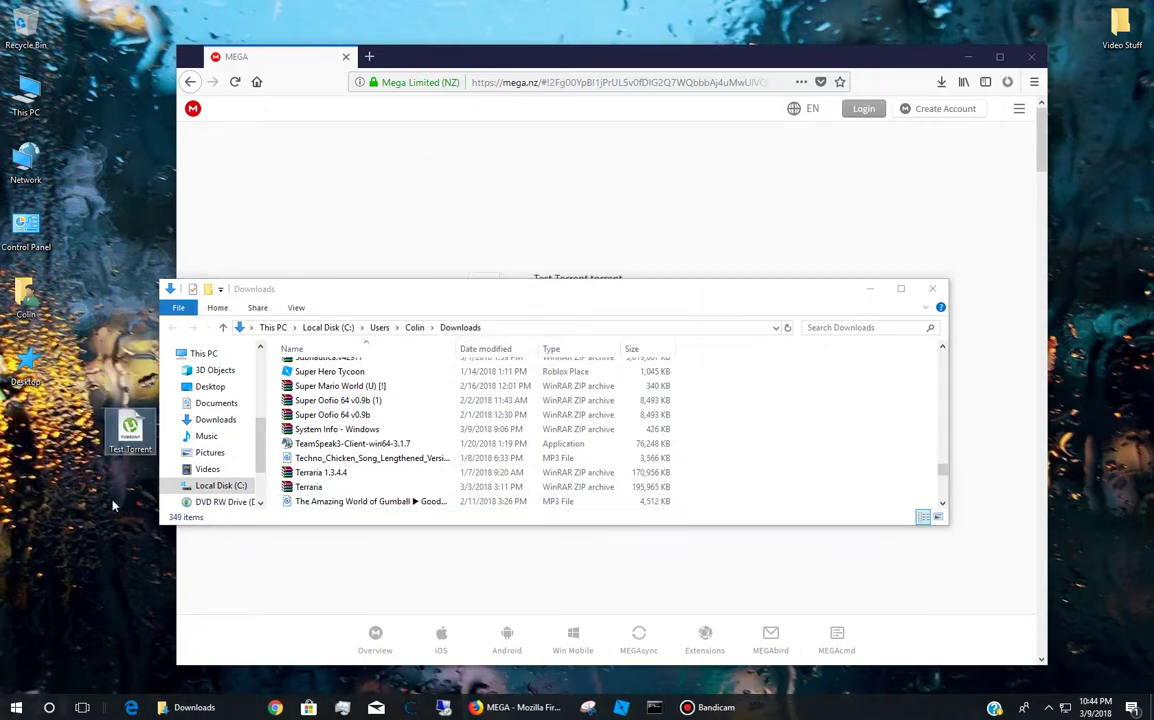
left_click_drag(122, 380, 128, 432)
left_click(935, 292)
left_click_drag(767, 55, 831, 55)
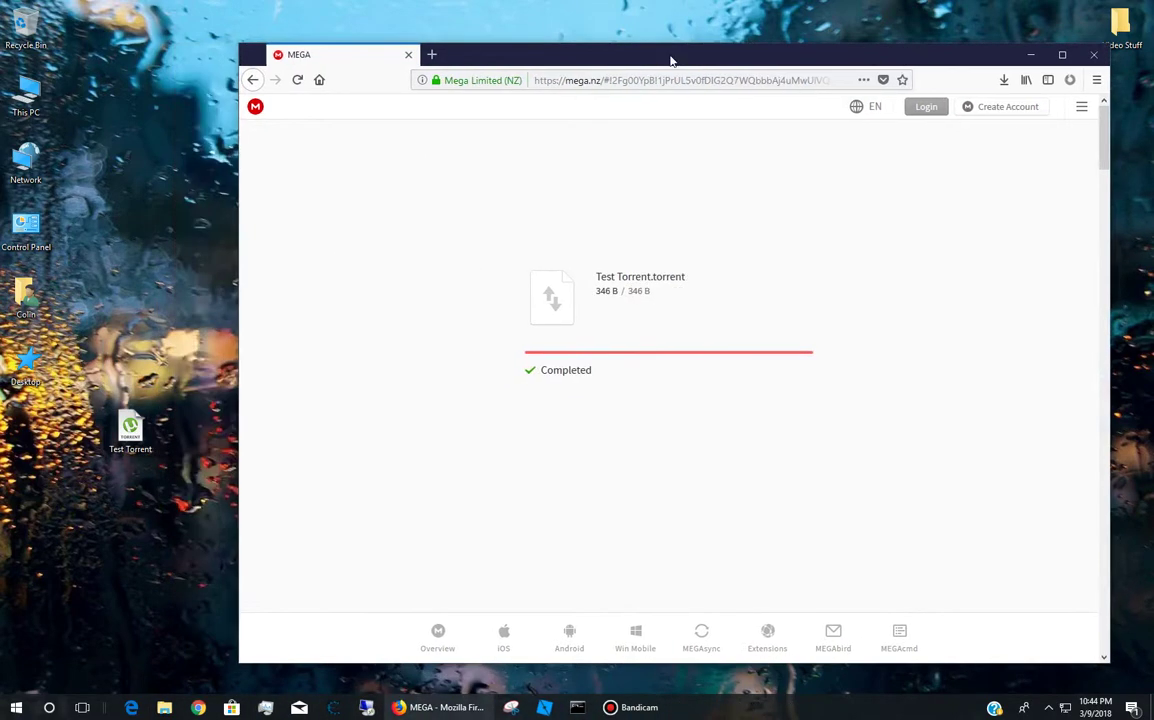
- Search Google for 'bittorrent' in a new tab and open the bittorrent.com result
left_click(432, 53)
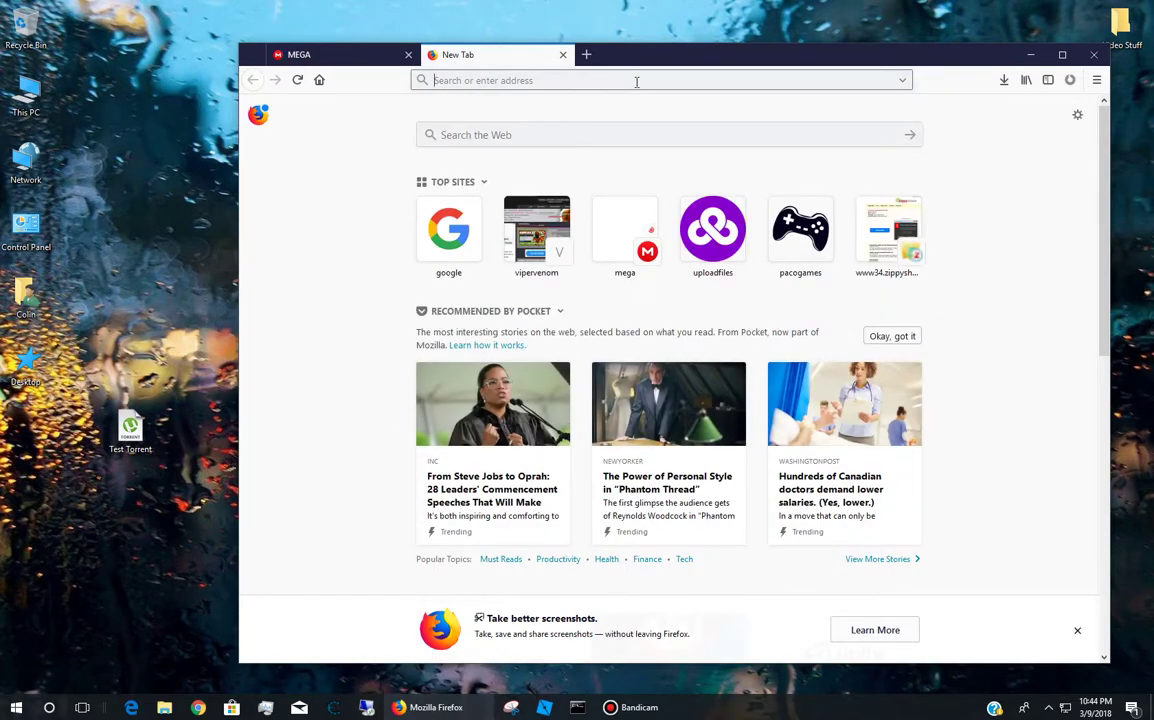
type("bittor")
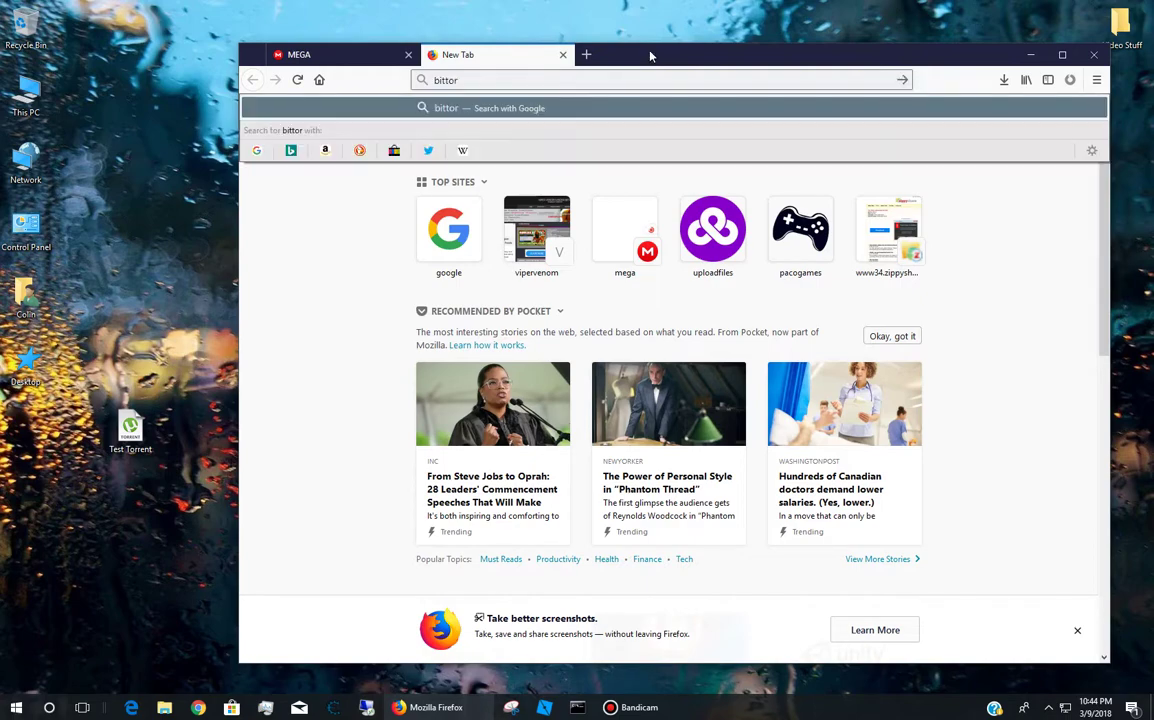
type("rent")
key("Return")
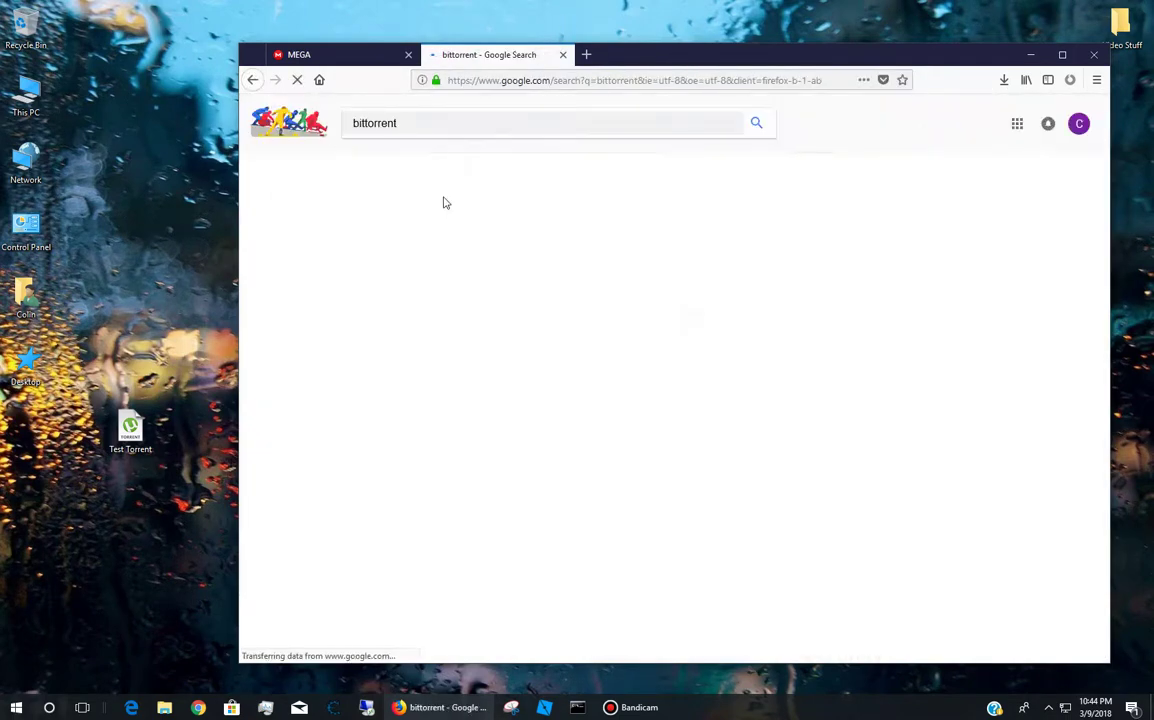
left_click(365, 221)
- Start a corrected 'utorrent' search in another new tab
left_click(586, 54)
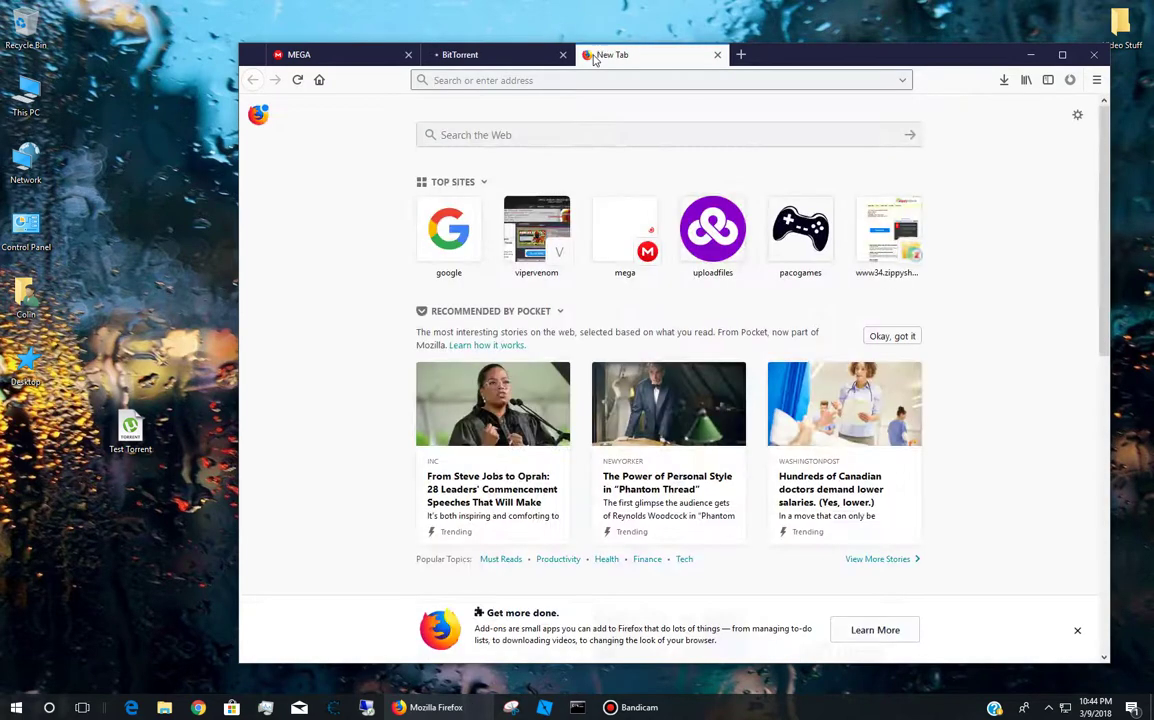
type("utoort")
key("BackSpace")
key("BackSpace")
key("BackSpace")
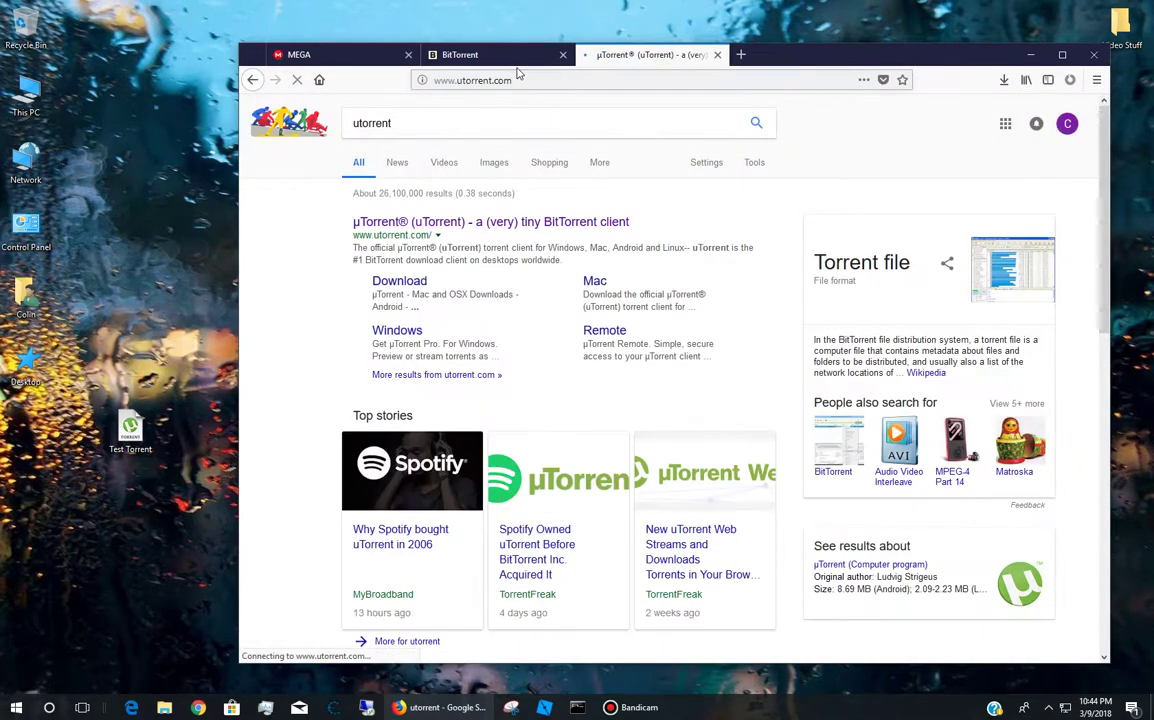
- Open the official µTorrent site and look between it and the BitTorrent tab
left_click(460, 55)
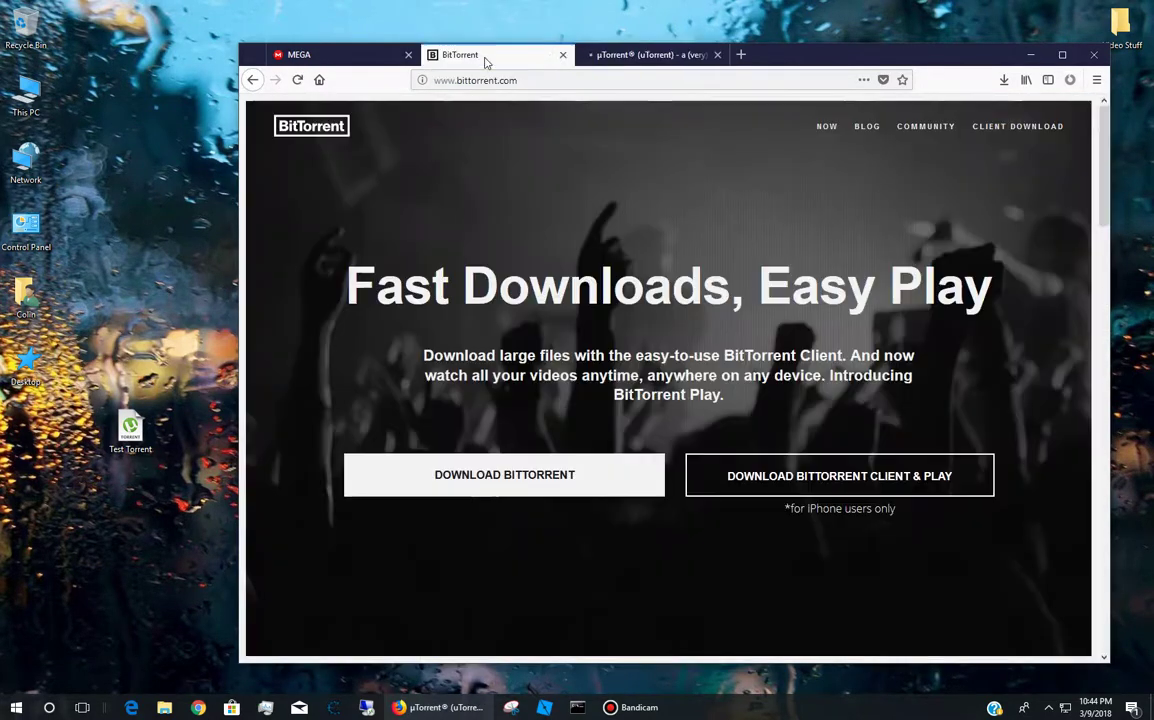
left_click(676, 57)
left_click_drag(552, 238, 915, 256)
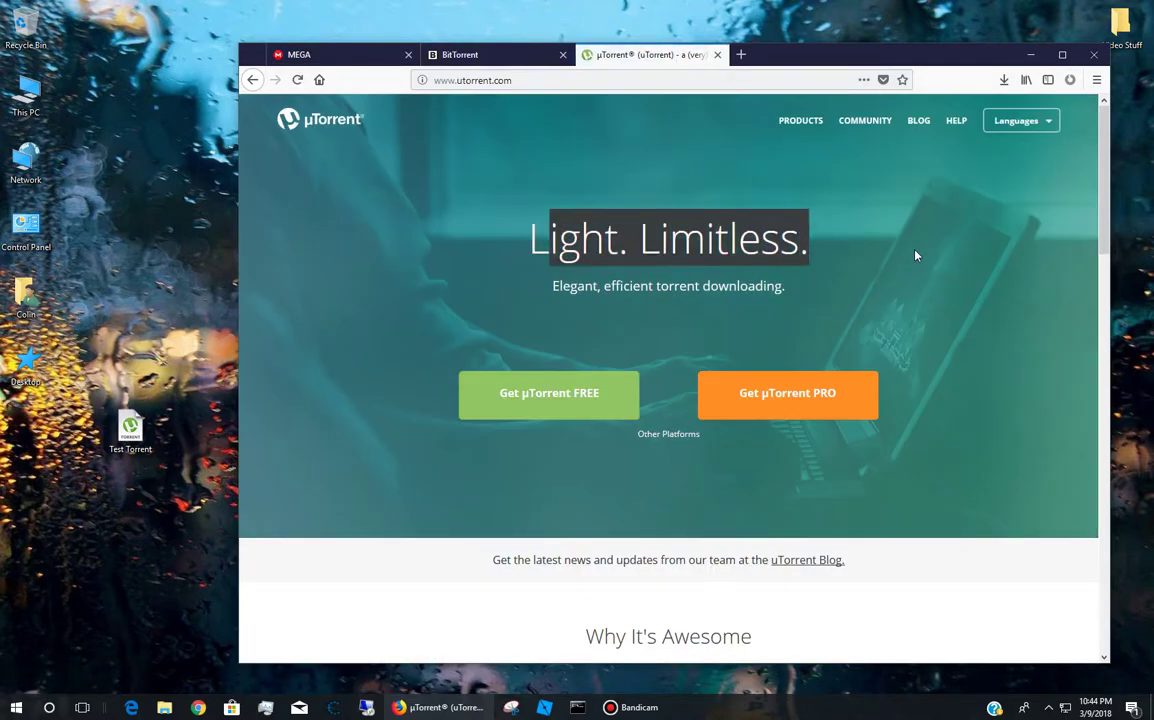
left_click(859, 232)
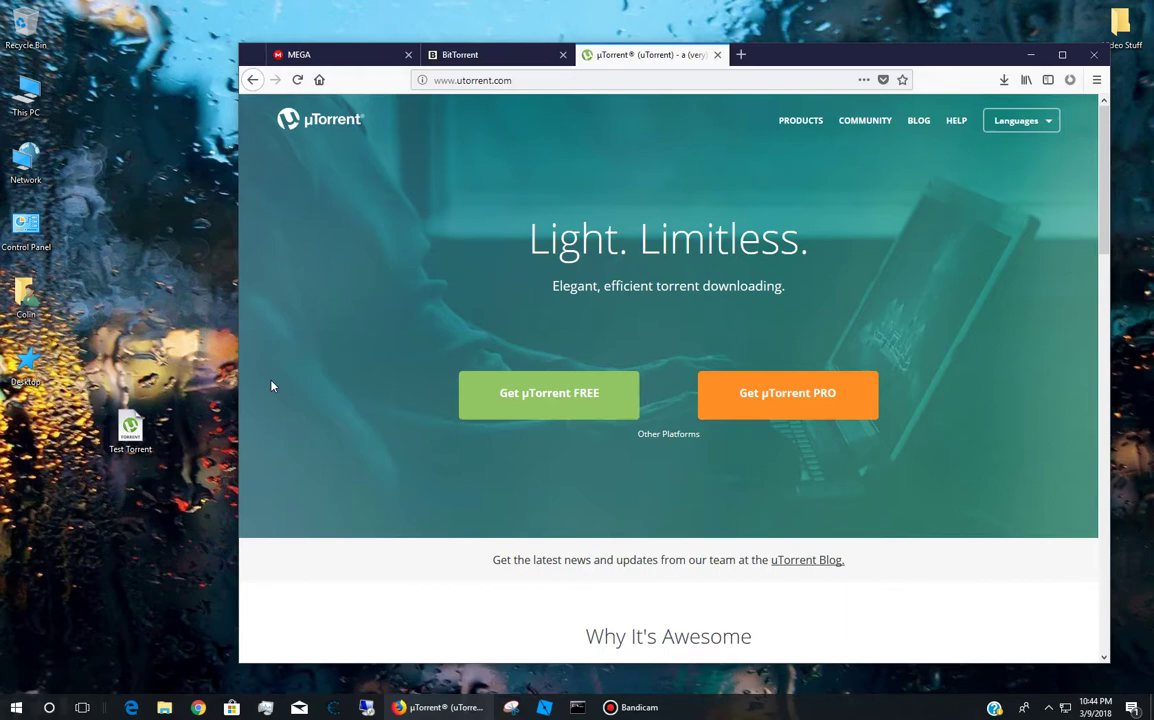
key("ctrl+shift+Tab")
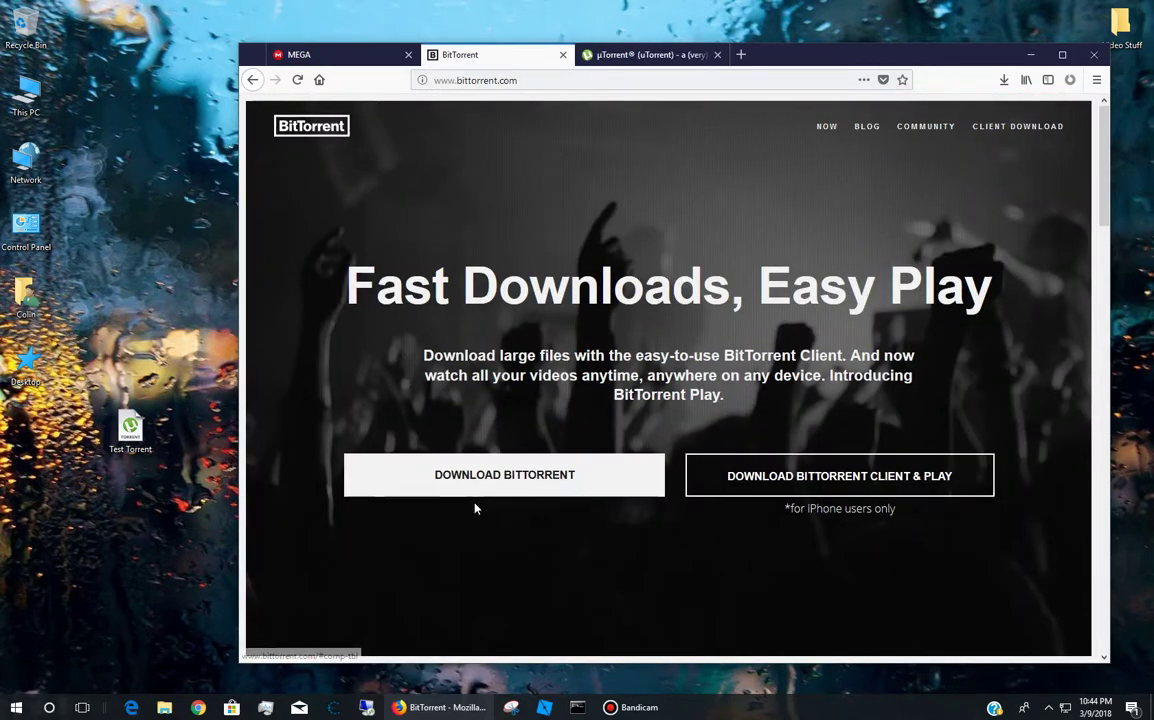
left_click_drag(842, 522, 914, 471)
left_click(806, 481)
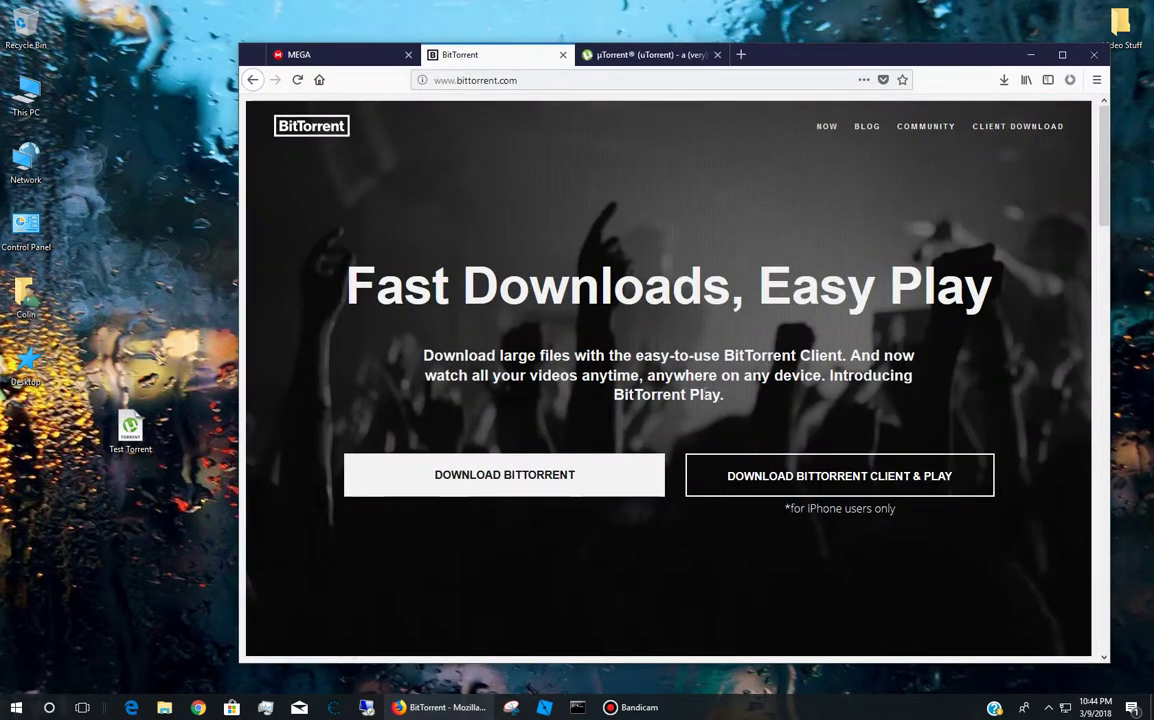
left_click(618, 57)
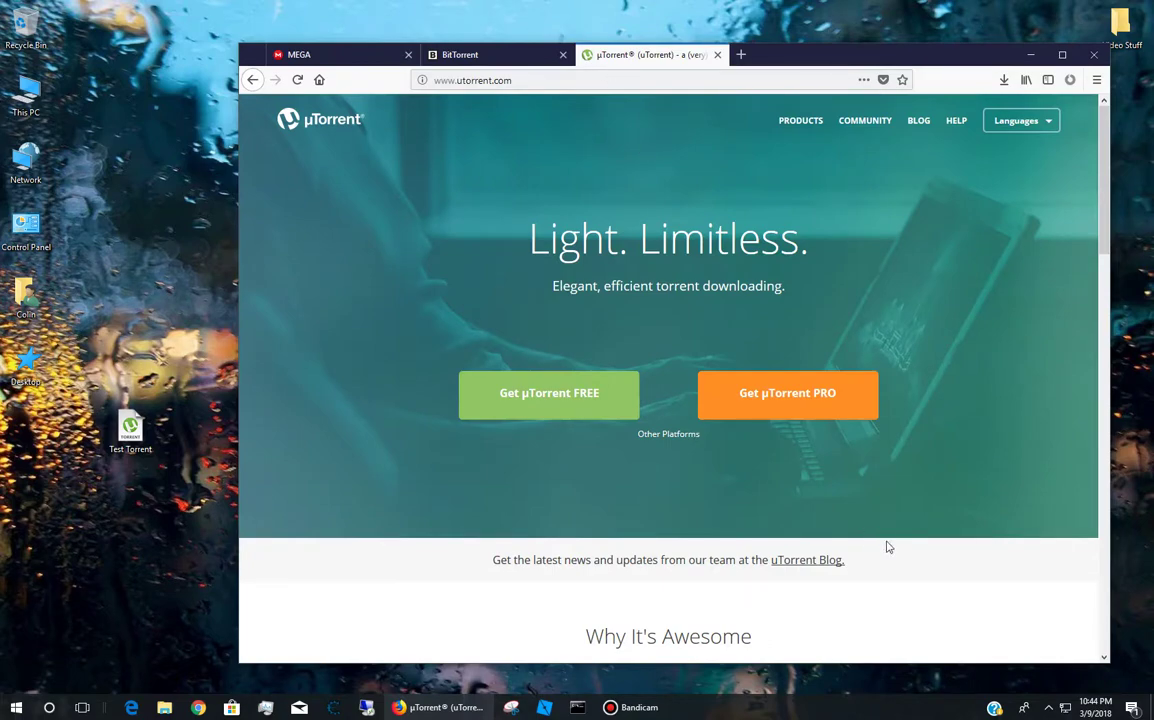
- Browse µTorrent's Windows downloads page, return to its homepage, then switch to BitTorrent
left_click(668, 436)
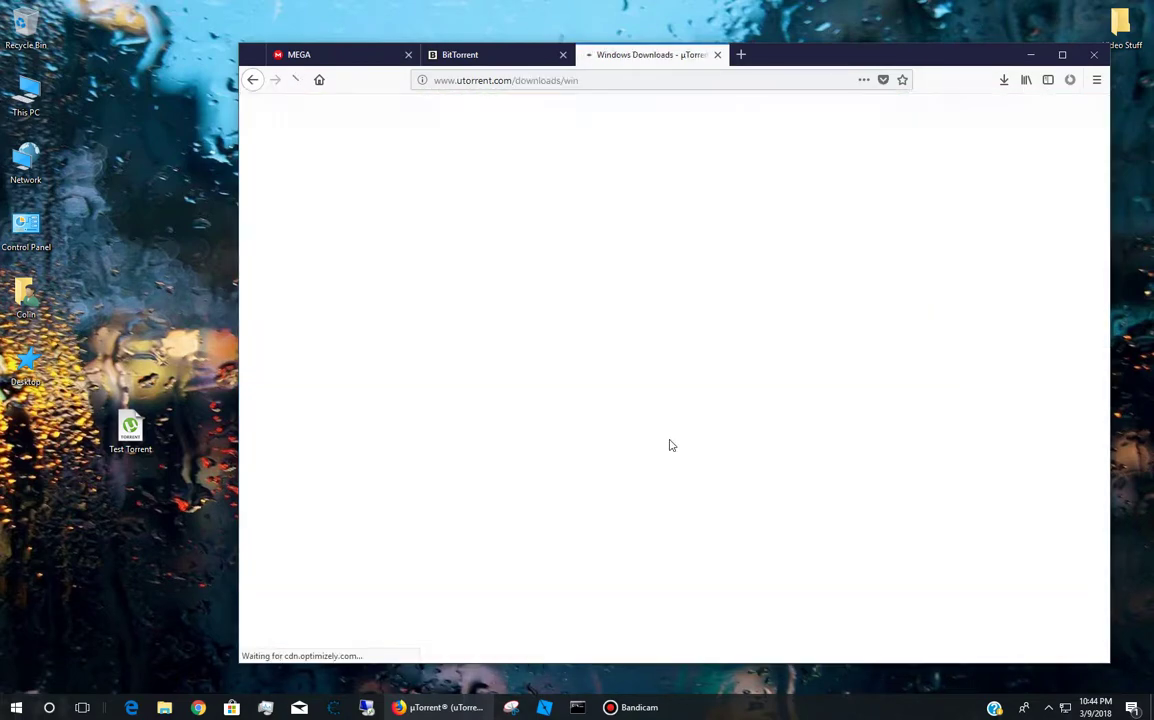
scroll(762, 451, "down", 2)
scroll(762, 451, "down", 3)
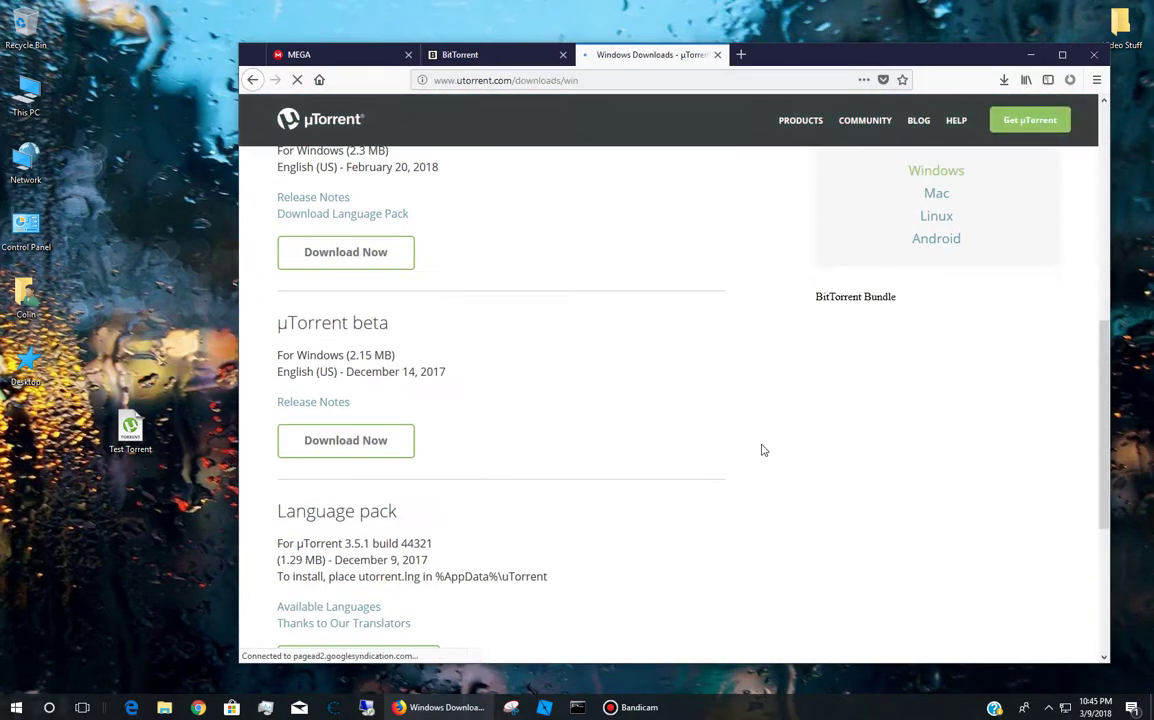
scroll(762, 451, "down", 3)
scroll(600, 500, "up", 2)
scroll(438, 278, "up", 3)
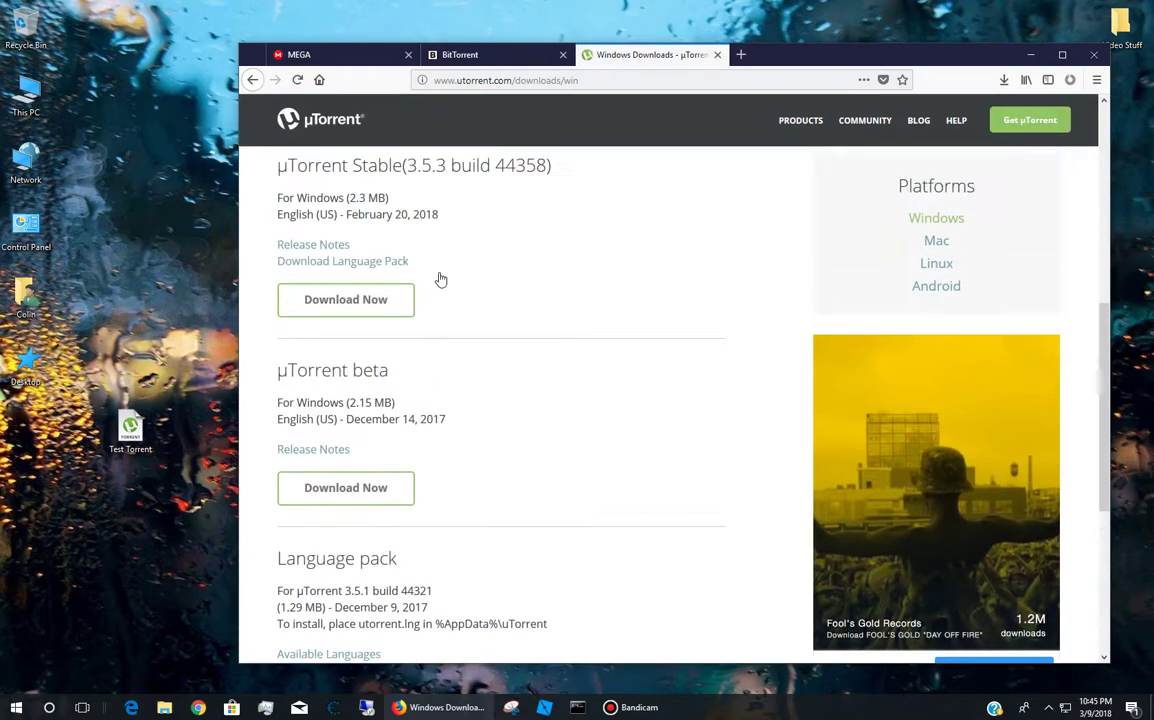
left_click(253, 80)
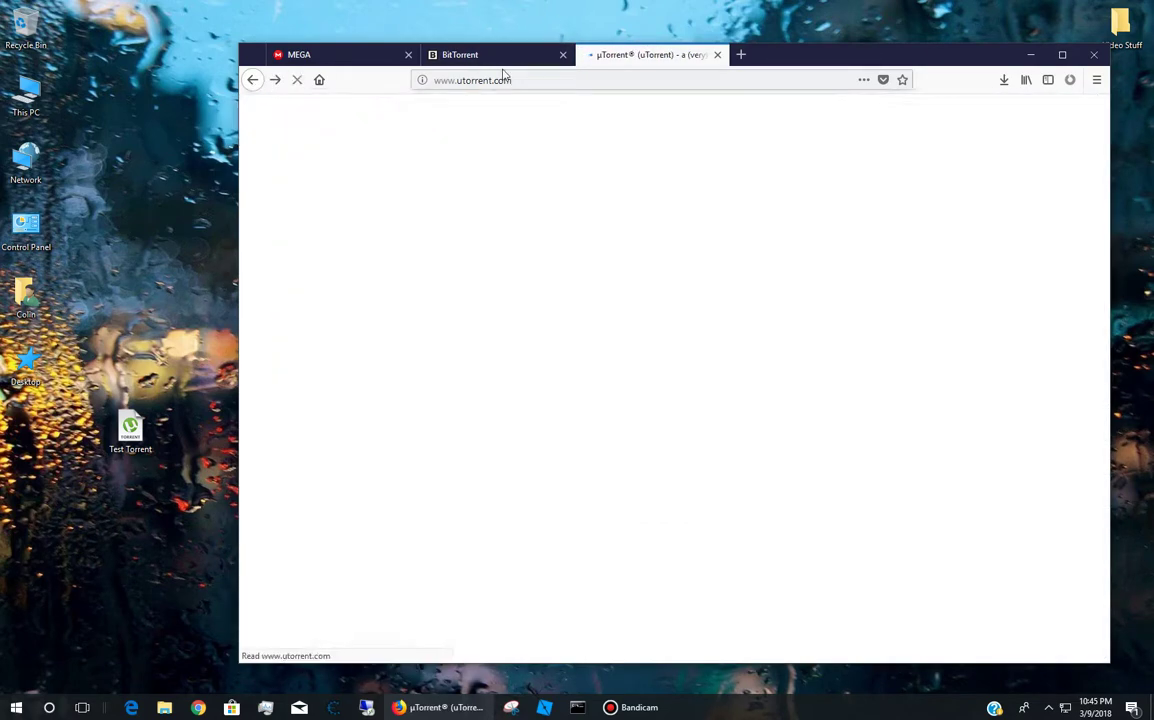
left_click(468, 56)
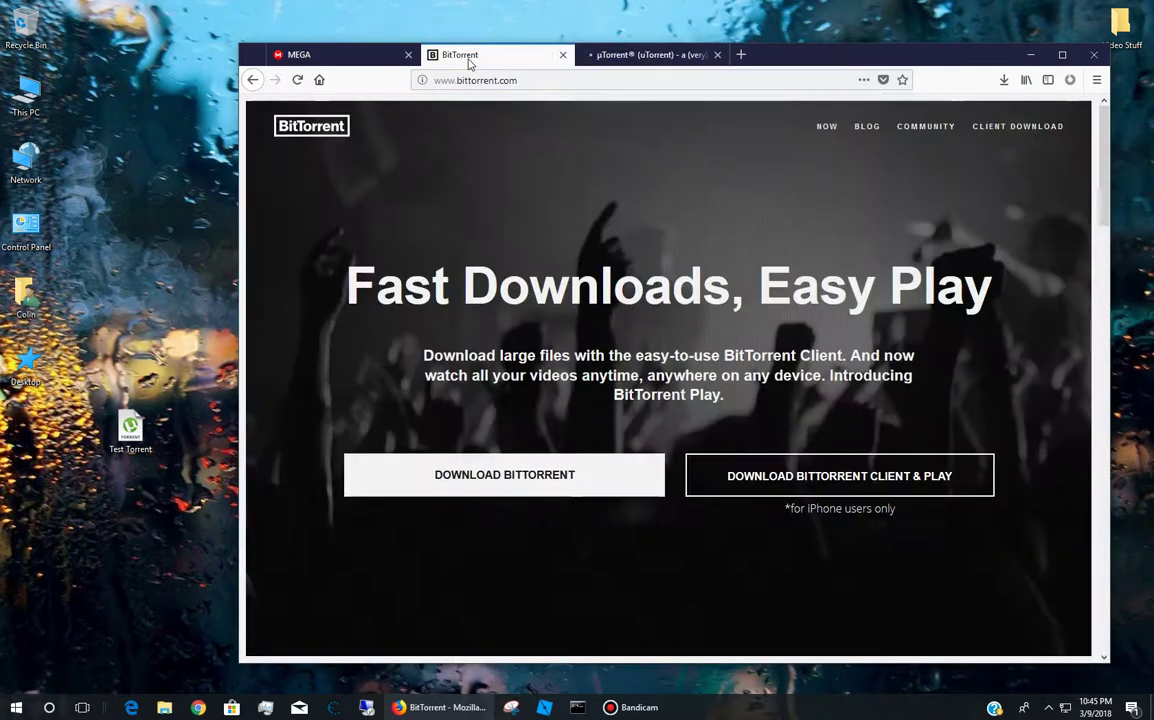
- Start the free Basic BitTorrent download from the plan table and decline saving BitTorrent.exe
left_click(530, 481)
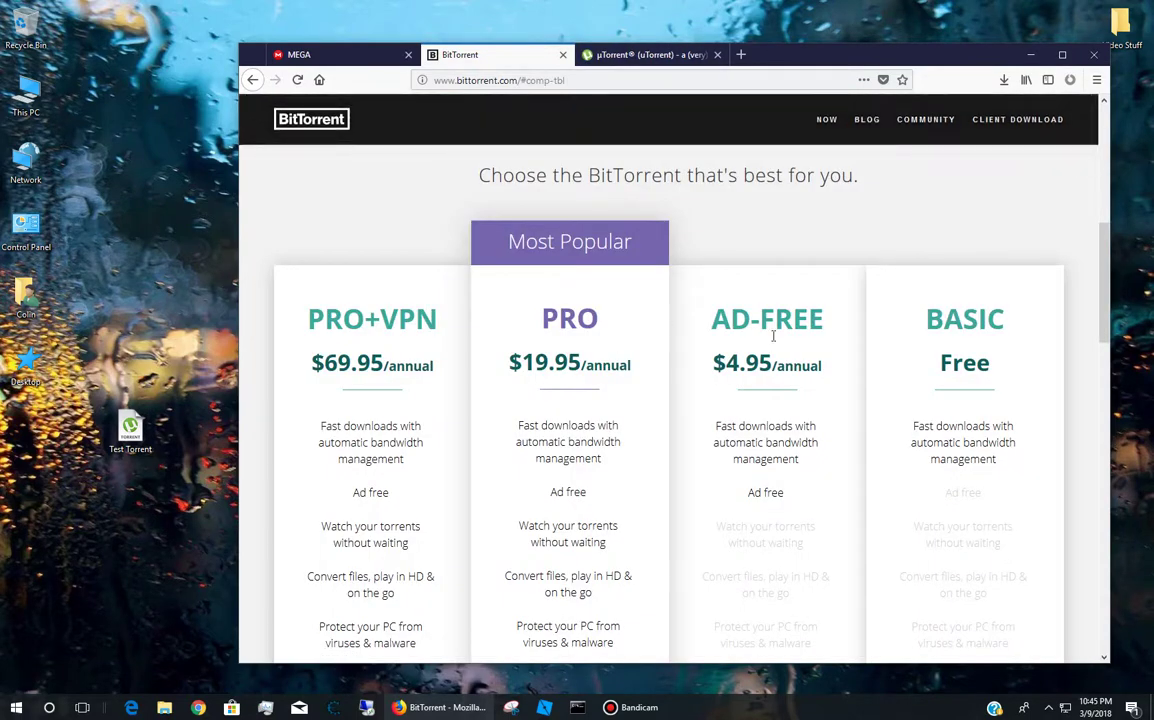
scroll(773, 300, "down", 3)
scroll(774, 376, "up", 3)
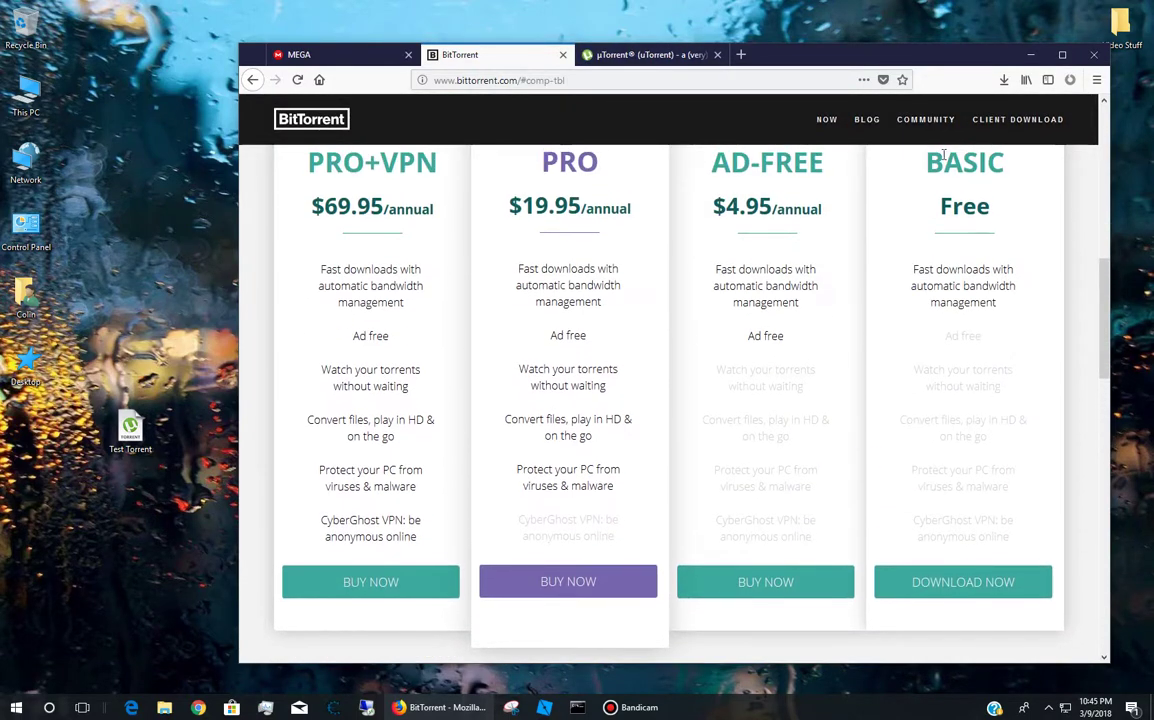
left_click(927, 582)
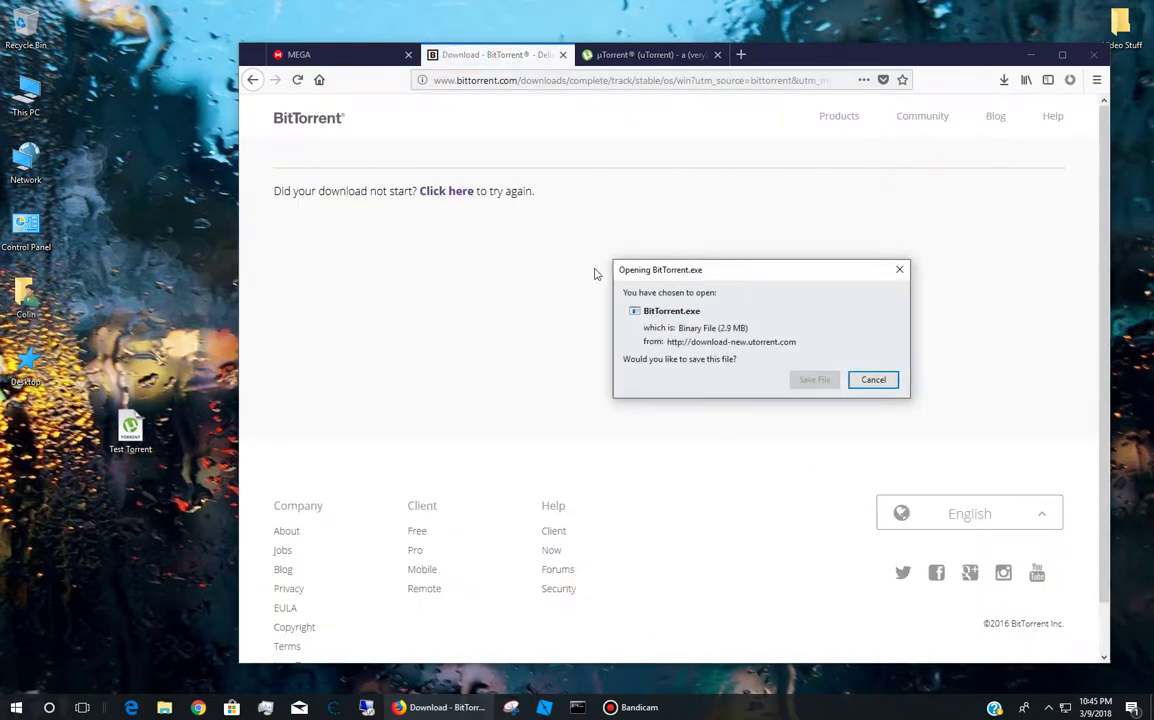
left_click_drag(748, 280, 655, 228)
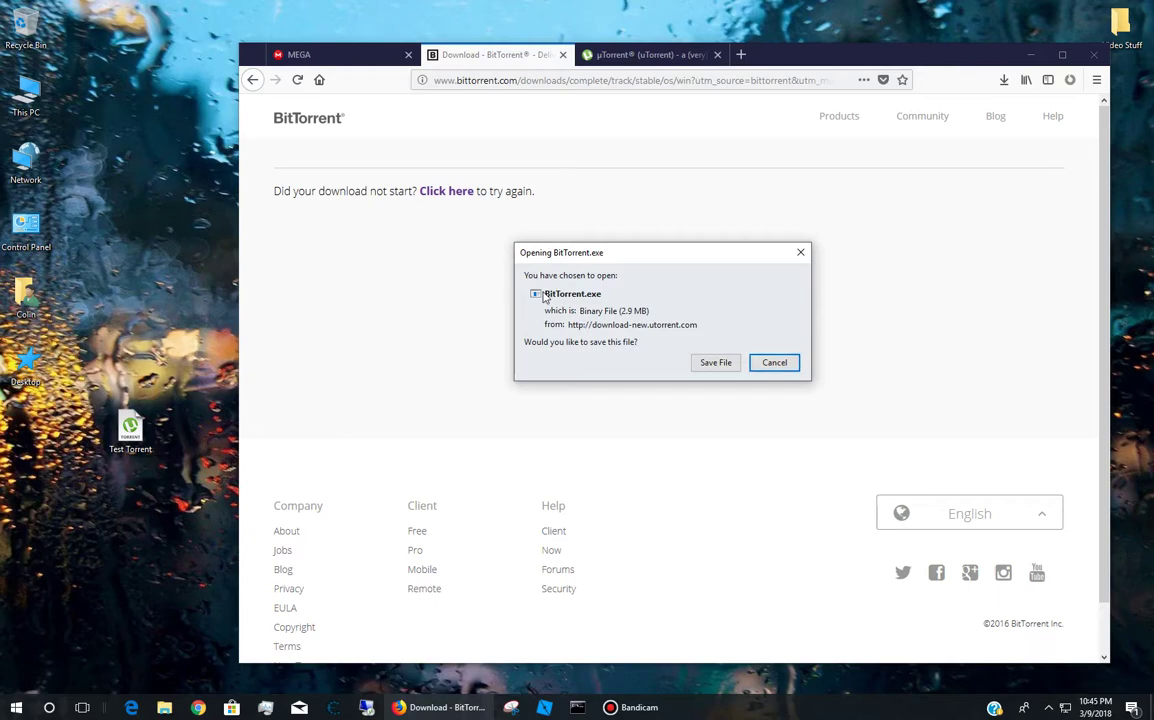
left_click(776, 363)
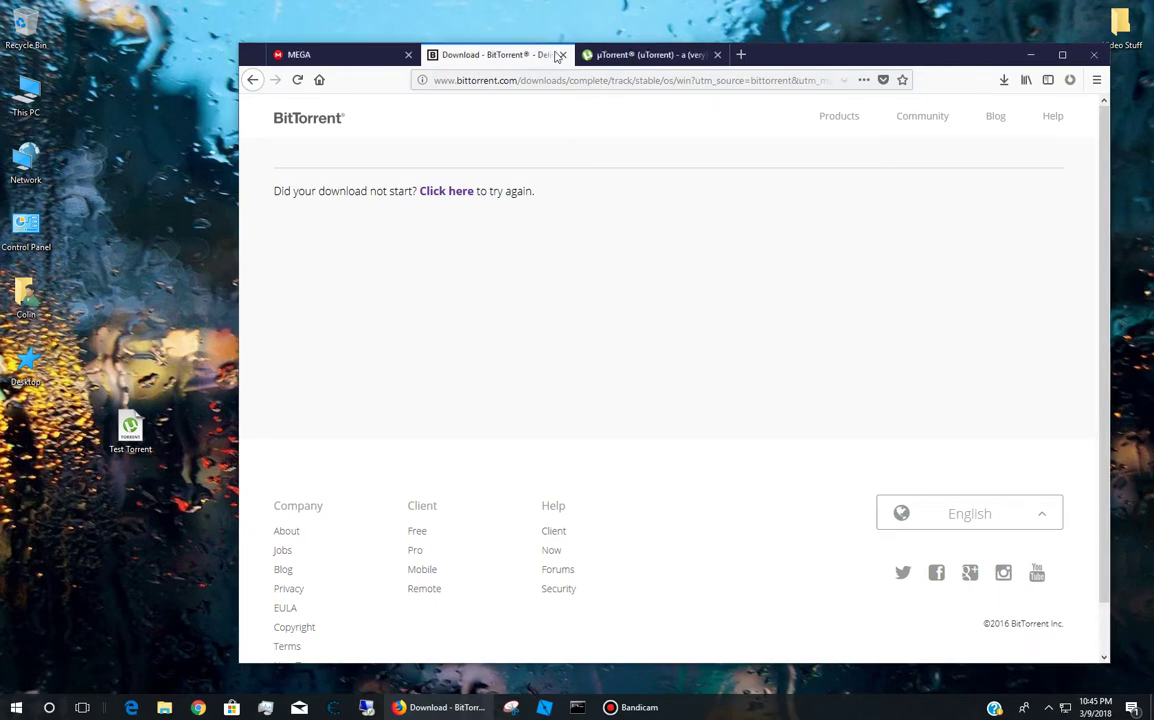
- Request the Basic µTorrent download, cancel saving uTorrent.exe, close its tab and minimize the browser
left_click(563, 55)
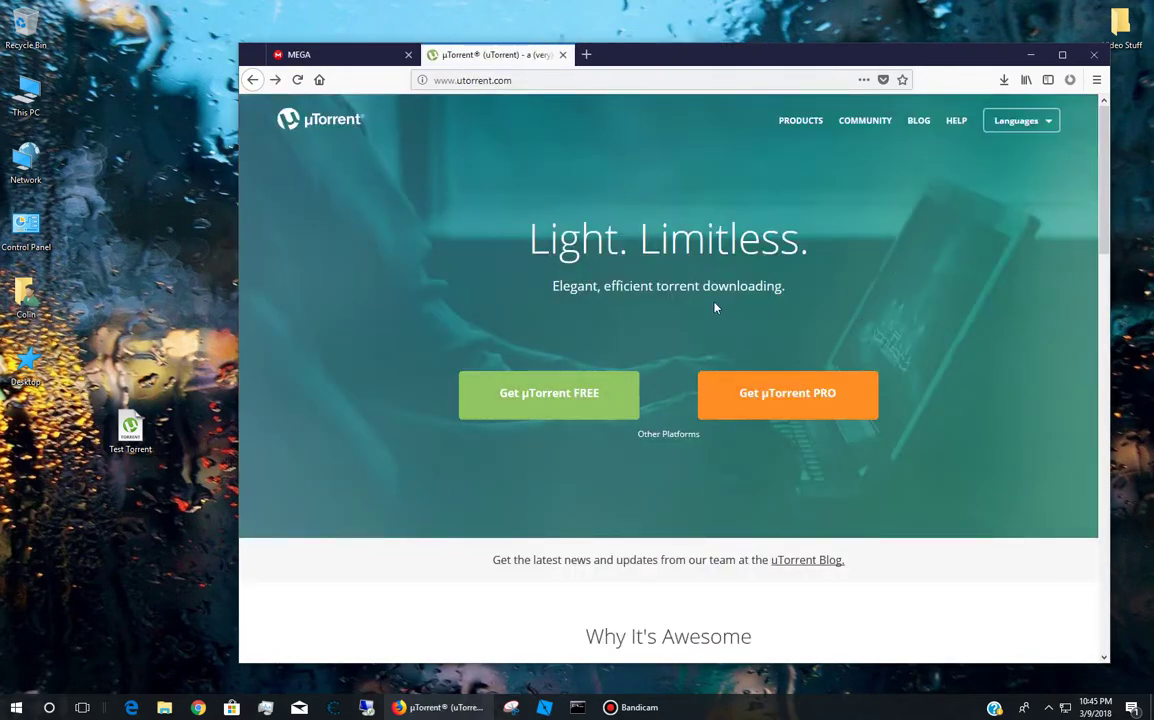
scroll(715, 308, "down", 3)
left_click(590, 240)
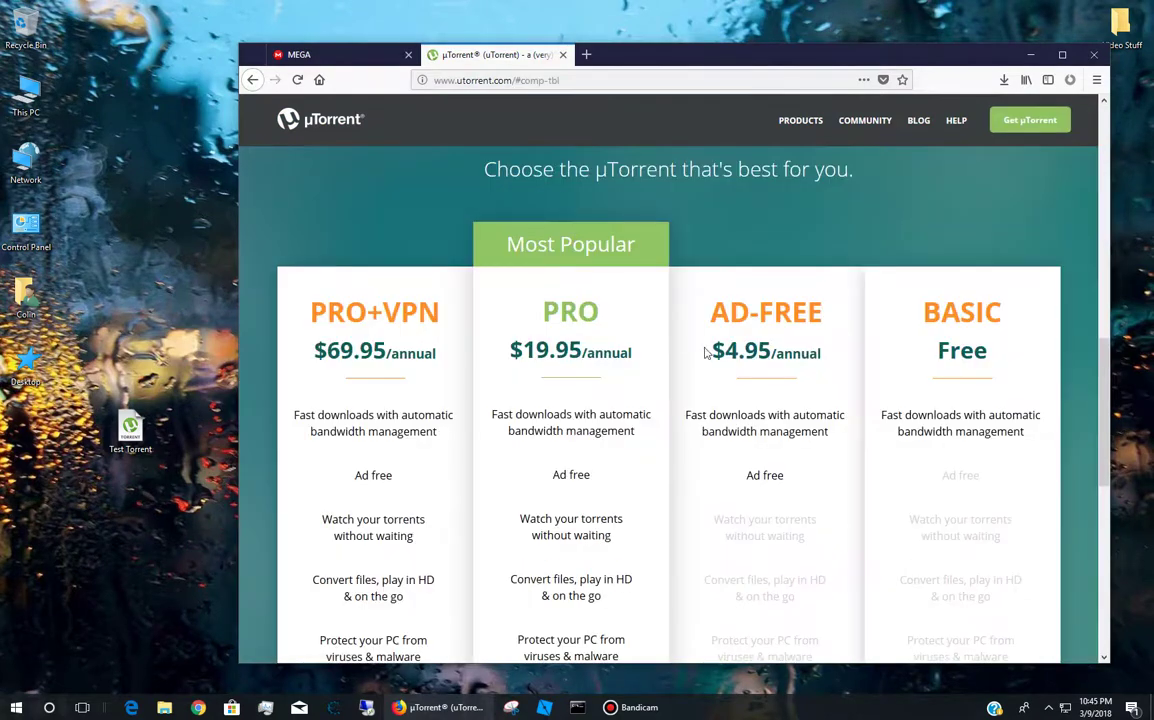
scroll(980, 238, "down", 3)
left_click(988, 531)
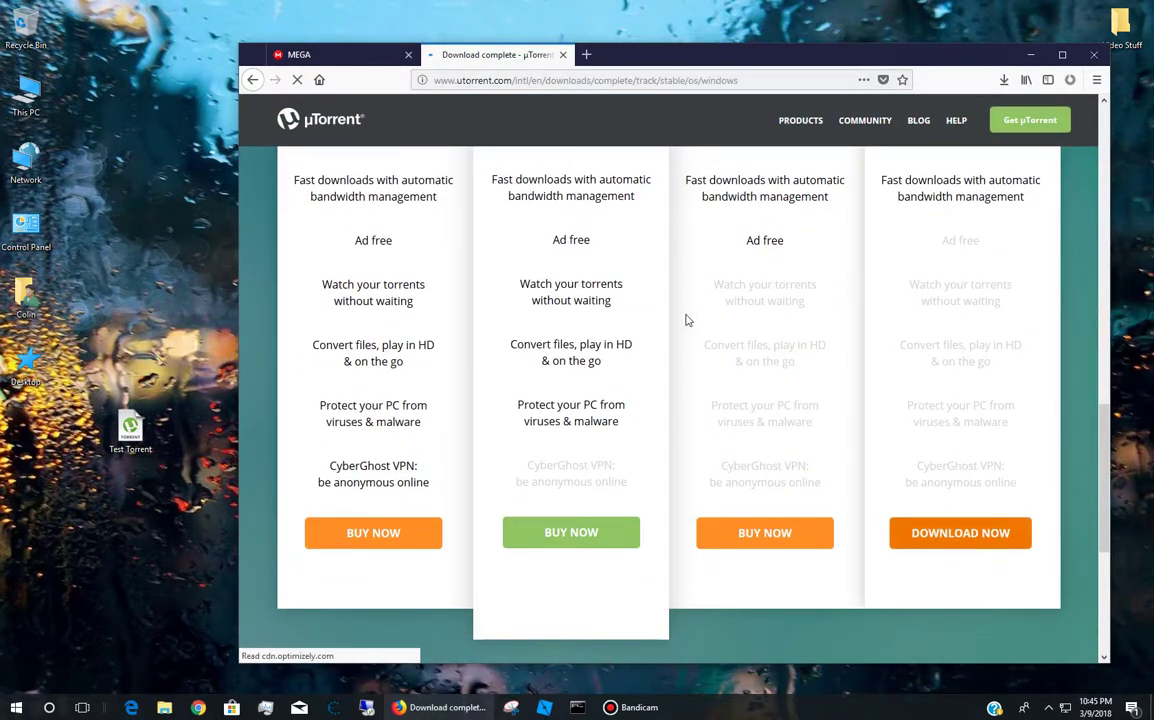
left_click_drag(661, 266, 713, 256)
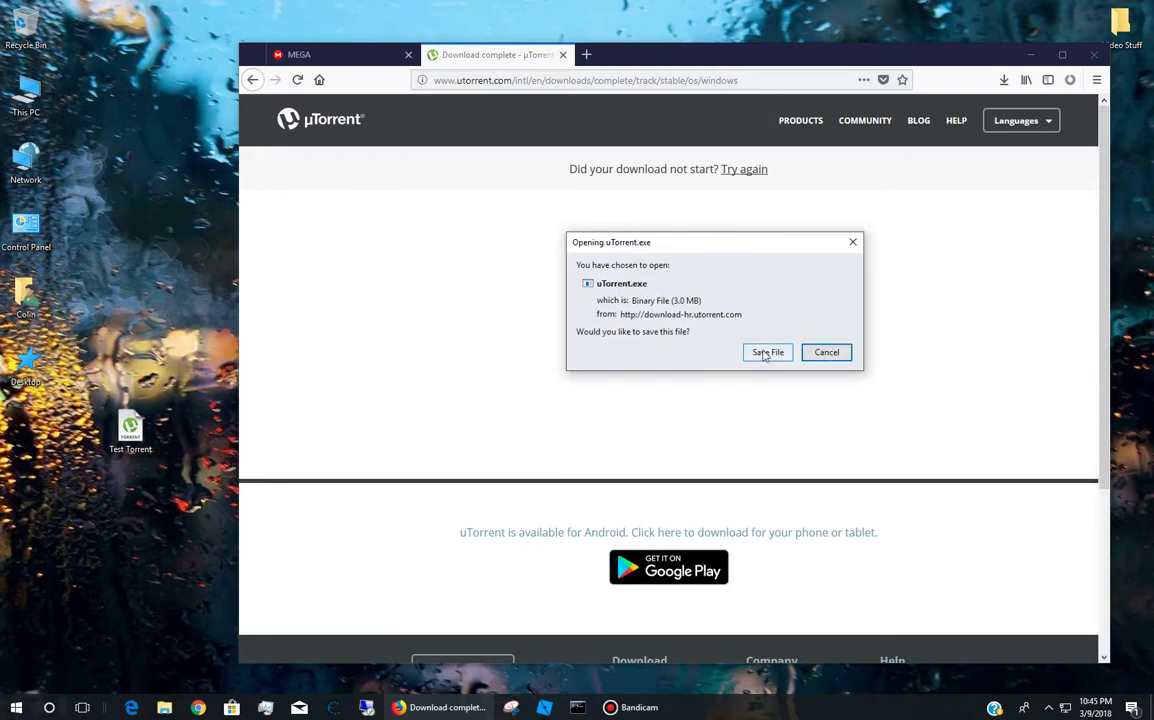
left_click(830, 355)
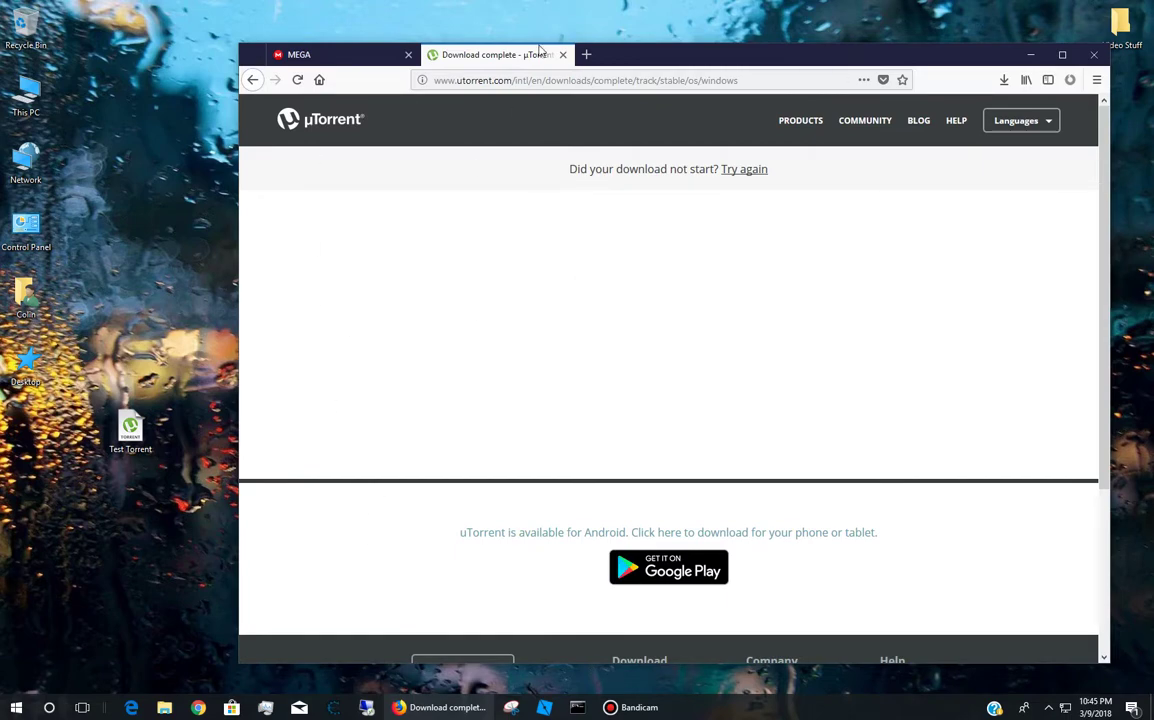
left_click(561, 55)
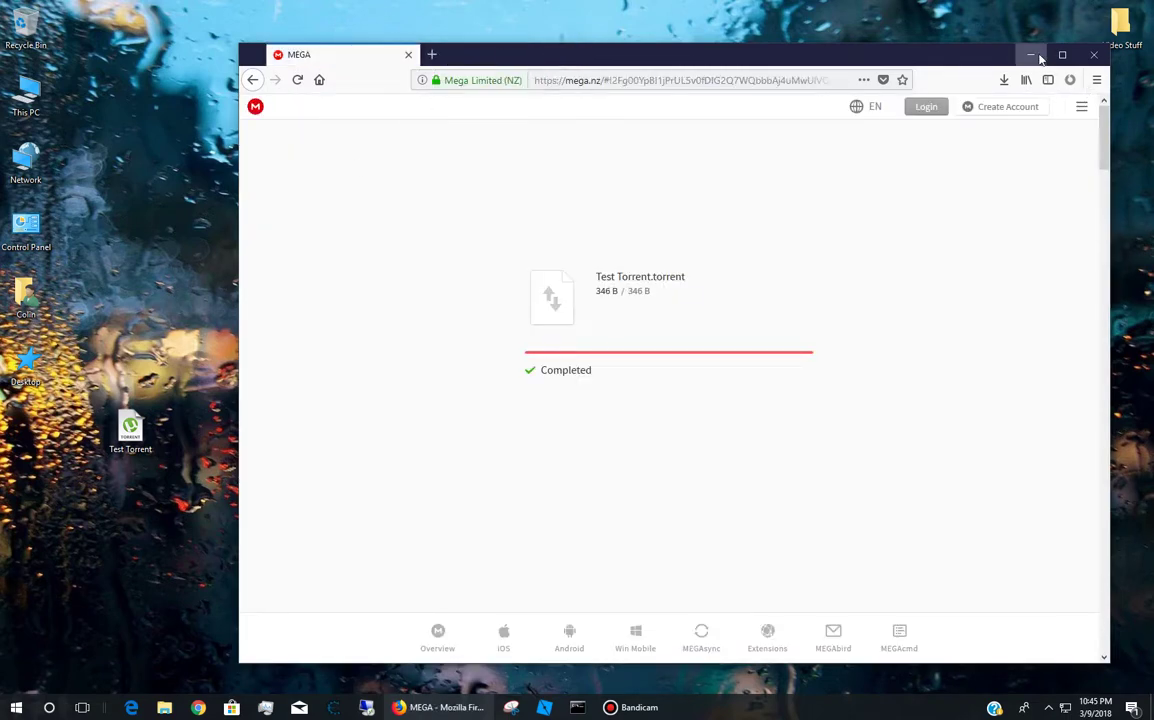
left_click(1030, 54)
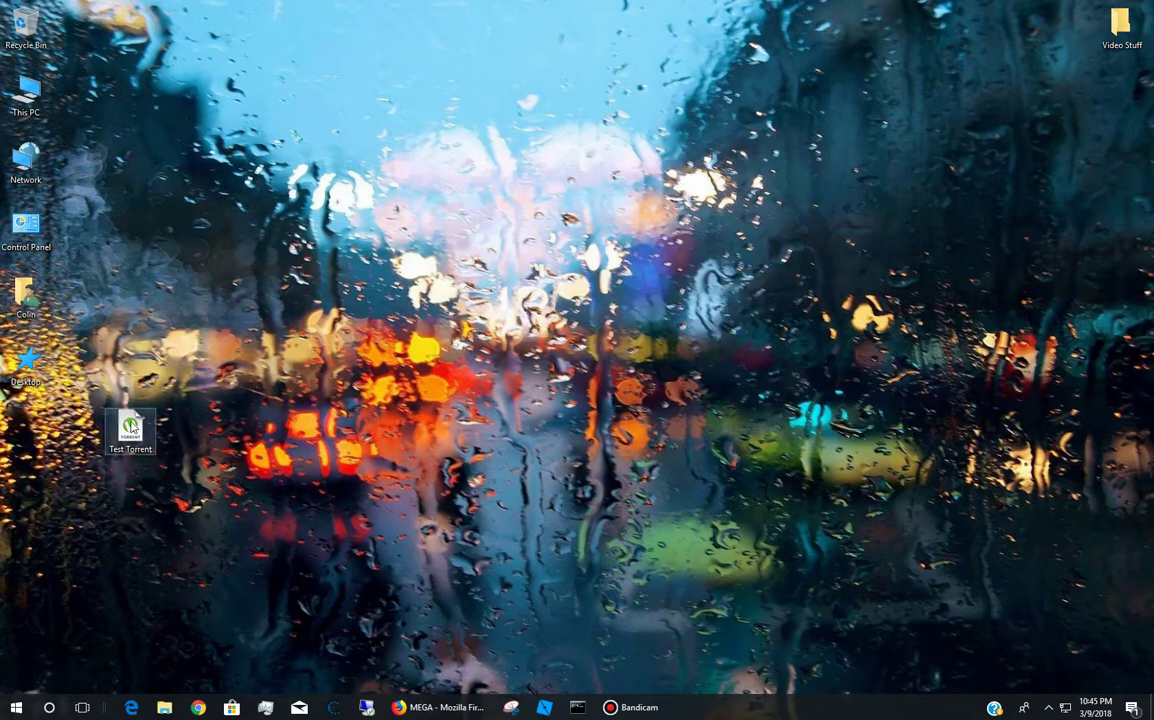
- Bring up the µTorrent main window from its system tray icon
left_click_drag(130, 428, 496, 298)
left_click(1048, 707)
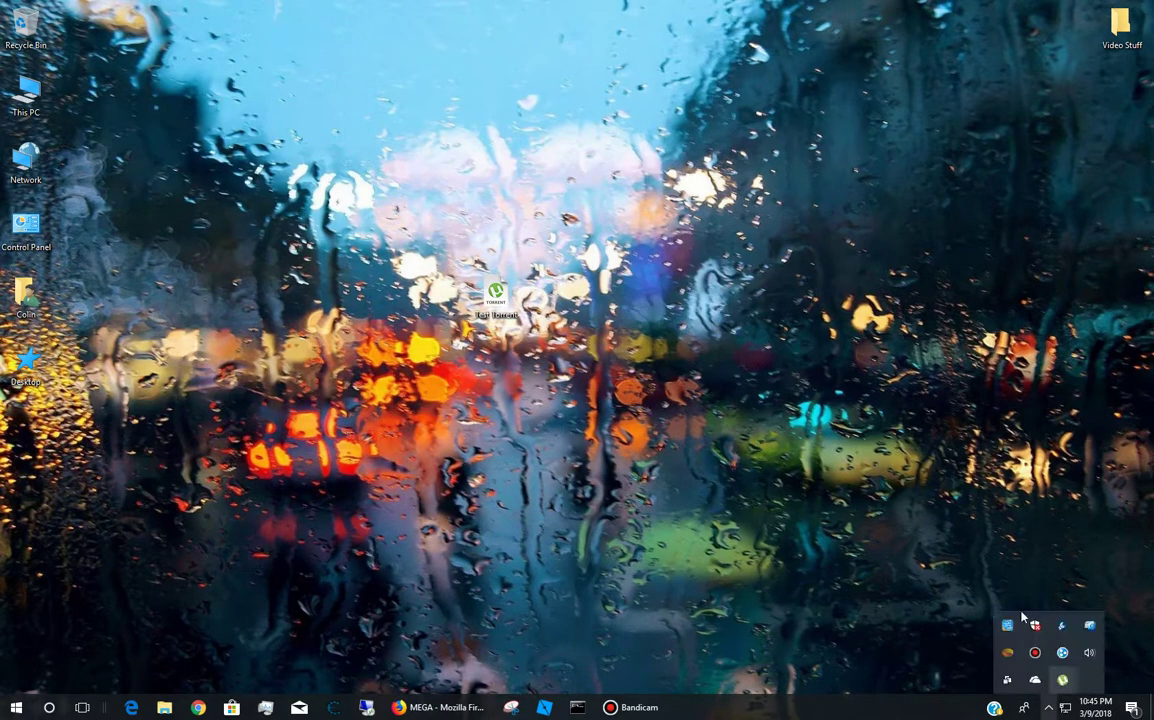
mouse_move(403, 185)
left_mouse_down()
mouse_move(732, 452)
mouse_move(549, 267)
left_mouse_up()
left_click_drag(618, 188, 322, 332)
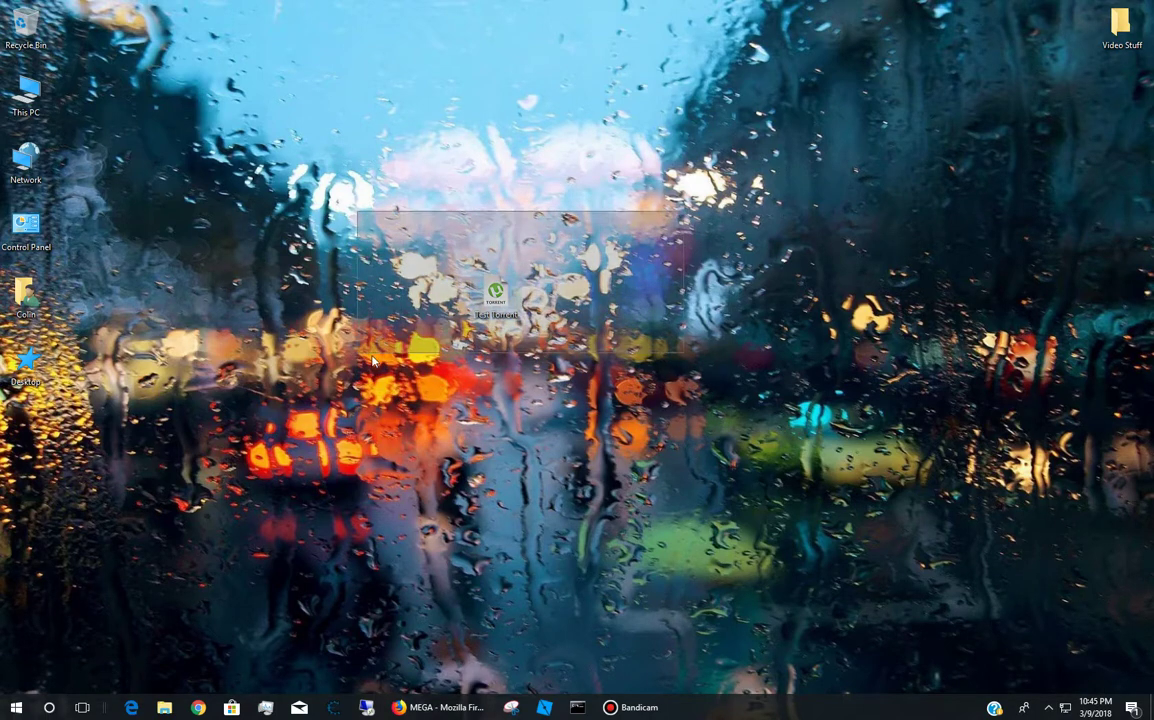
left_click(1048, 707)
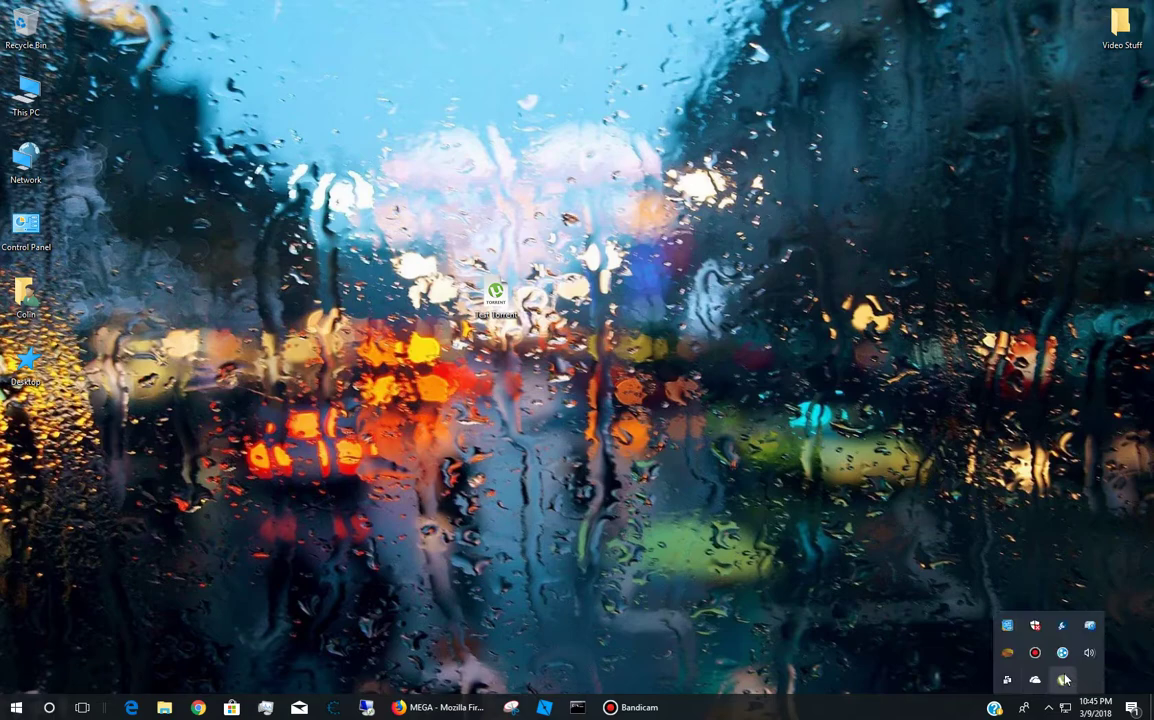
right_click(1062, 680)
left_click(1060, 523)
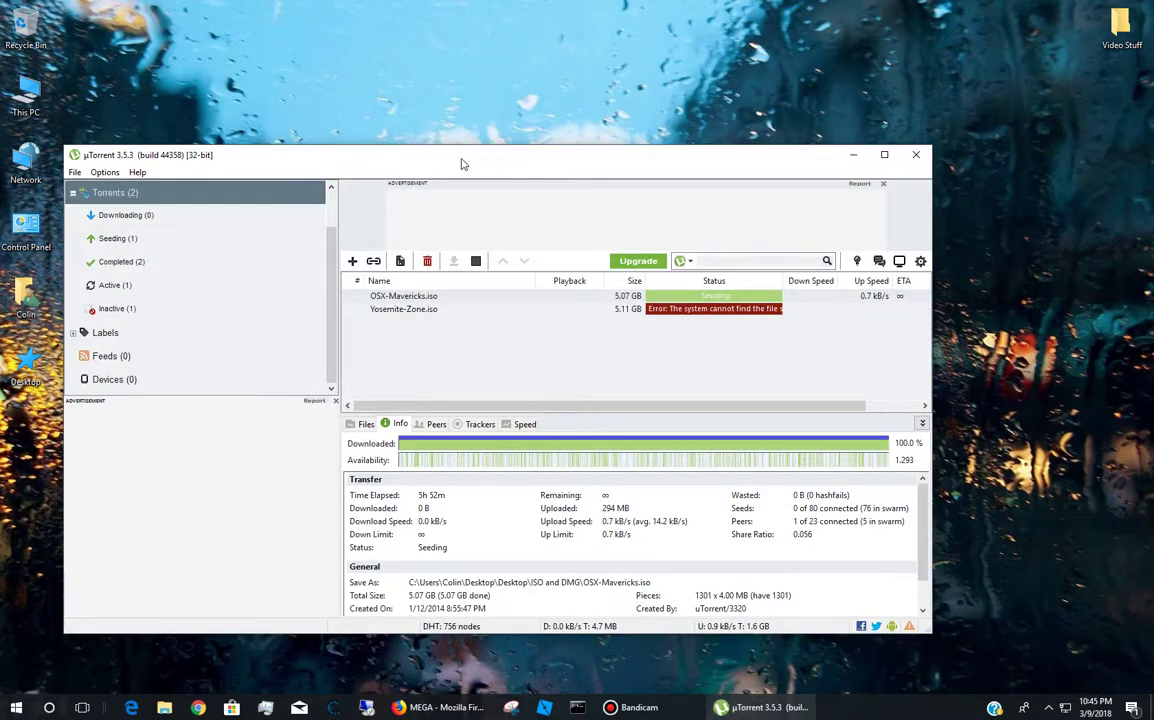
mouse_move(462, 162)
left_mouse_down()
mouse_move(641, 201)
mouse_move(665, 386)
mouse_move(702, 305)
left_mouse_up()
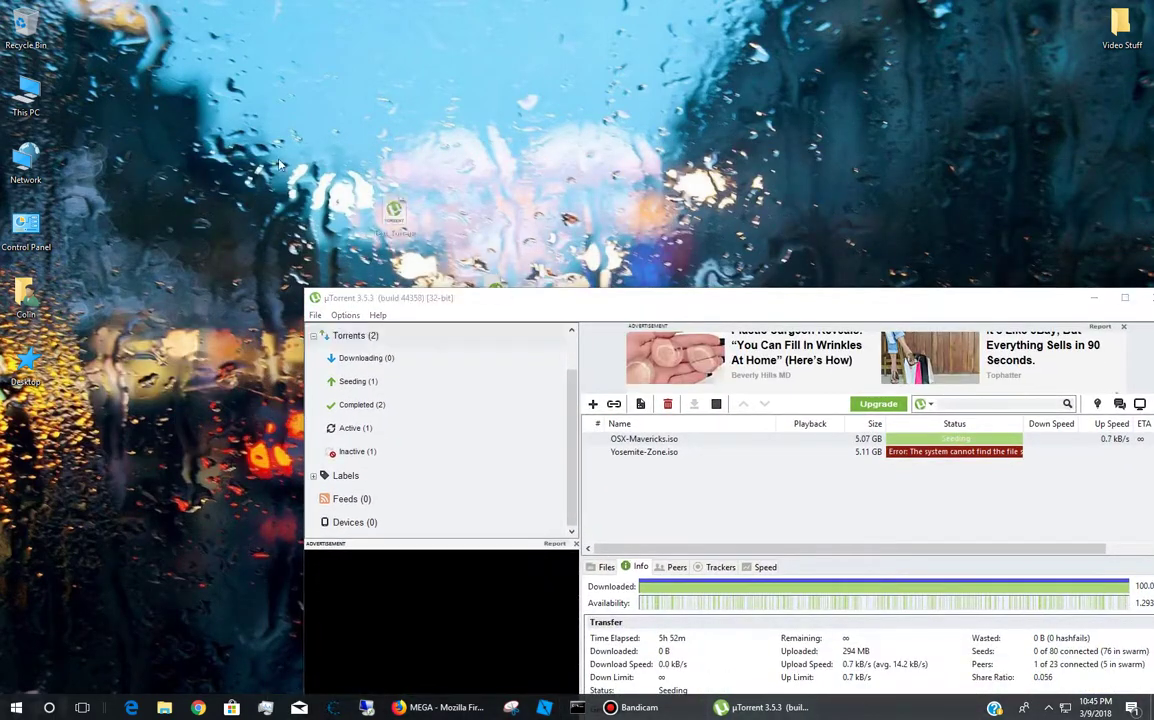
left_click_drag(411, 304, 309, 80)
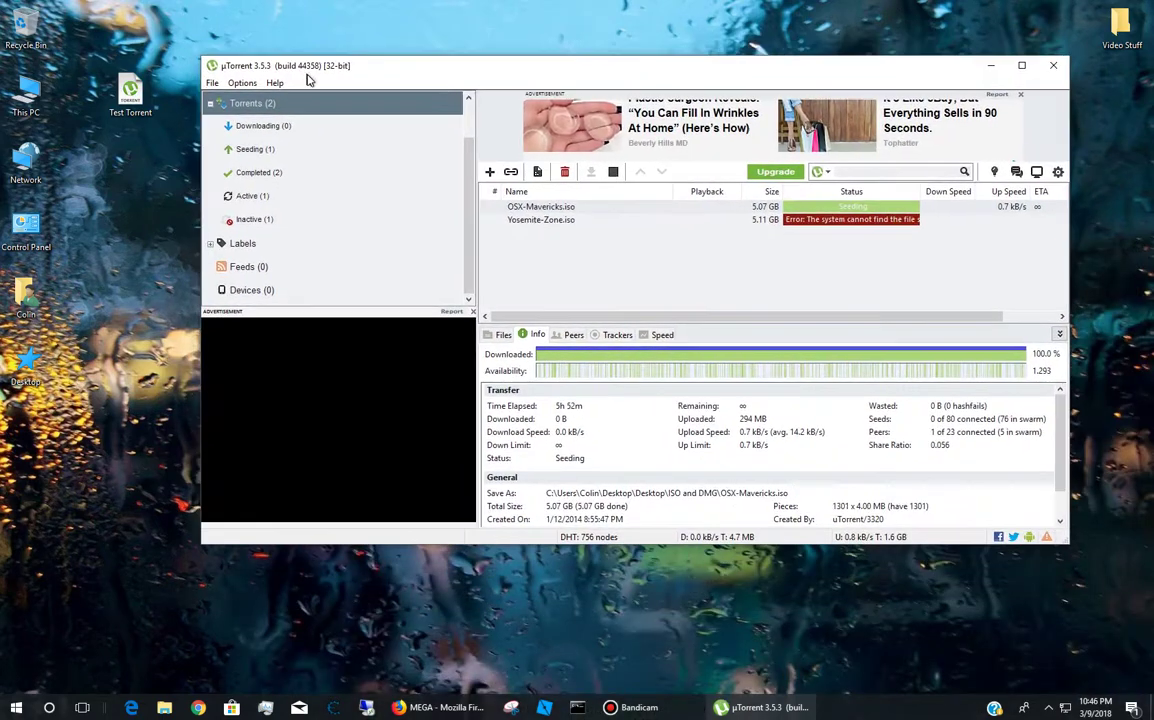
- Drop the Test Torrent file onto µTorrent's torrent list and confirm adding Test Torrent.rar
mouse_move(130, 92)
left_mouse_down()
mouse_move(505, 235)
mouse_move(130, 95)
mouse_move(640, 244)
left_mouse_up()
left_click(247, 106)
mouse_move(729, 264)
left_mouse_down()
mouse_move(813, 281)
mouse_move(768, 283)
left_mouse_up()
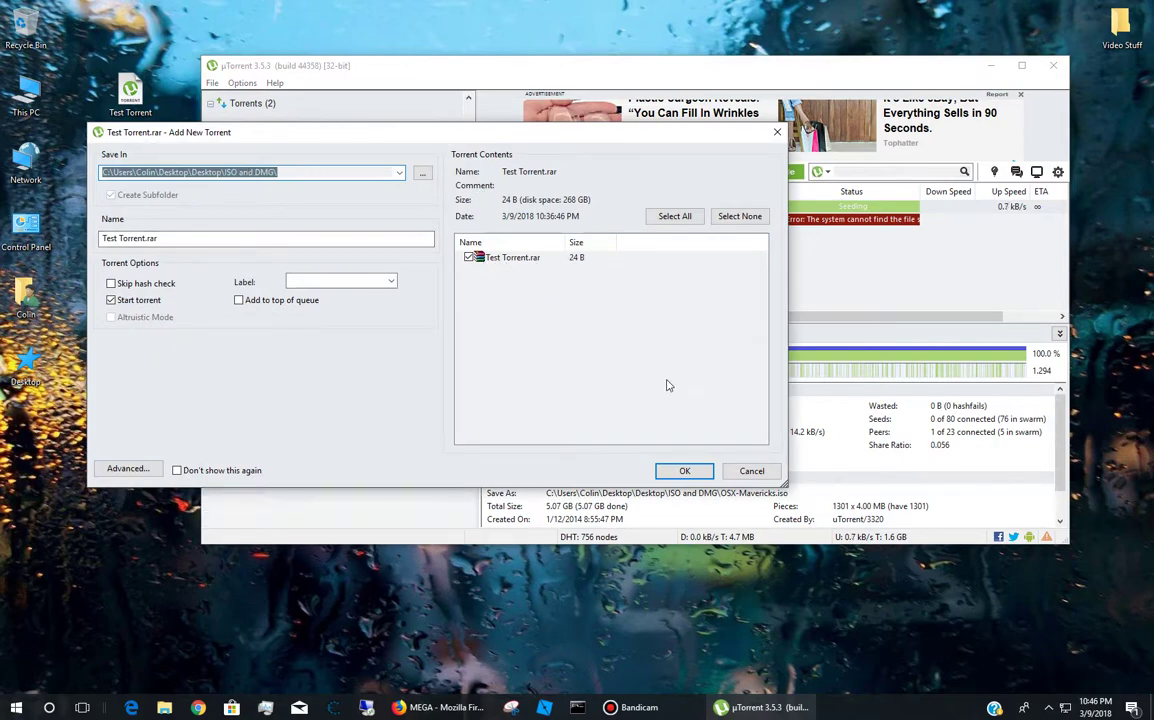
left_click(684, 471)
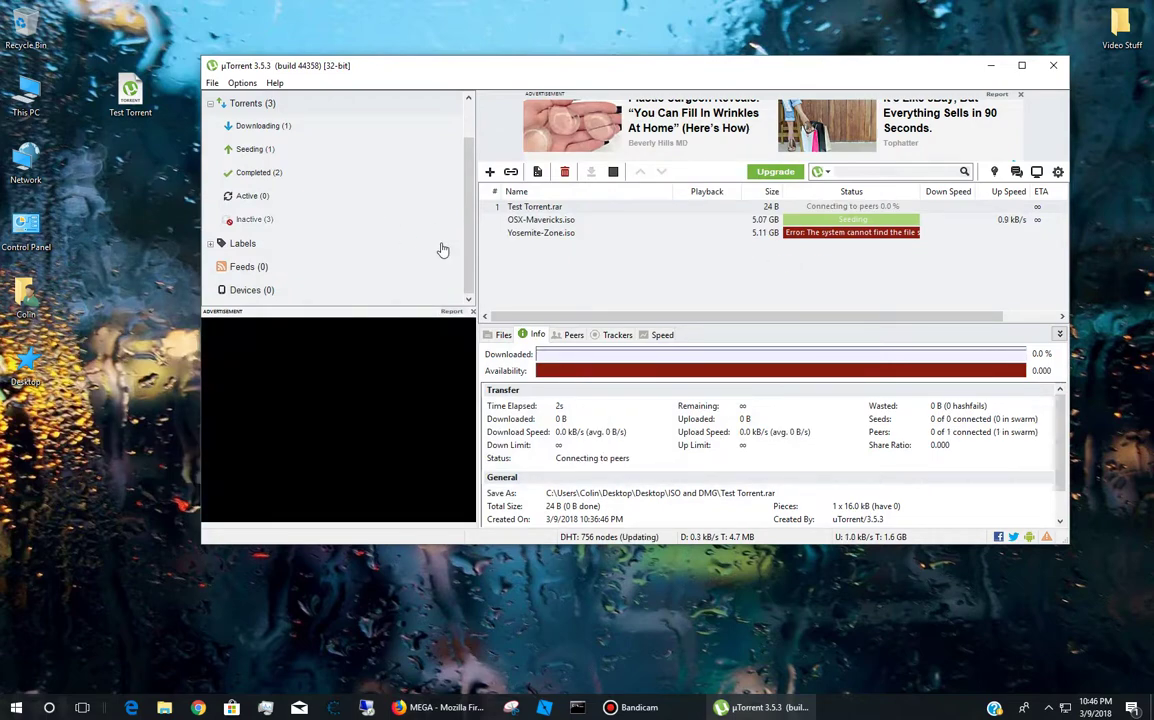
- Remove Test Torrent.rar using its right-click Remove action and confirm with Yes
right_click(877, 209)
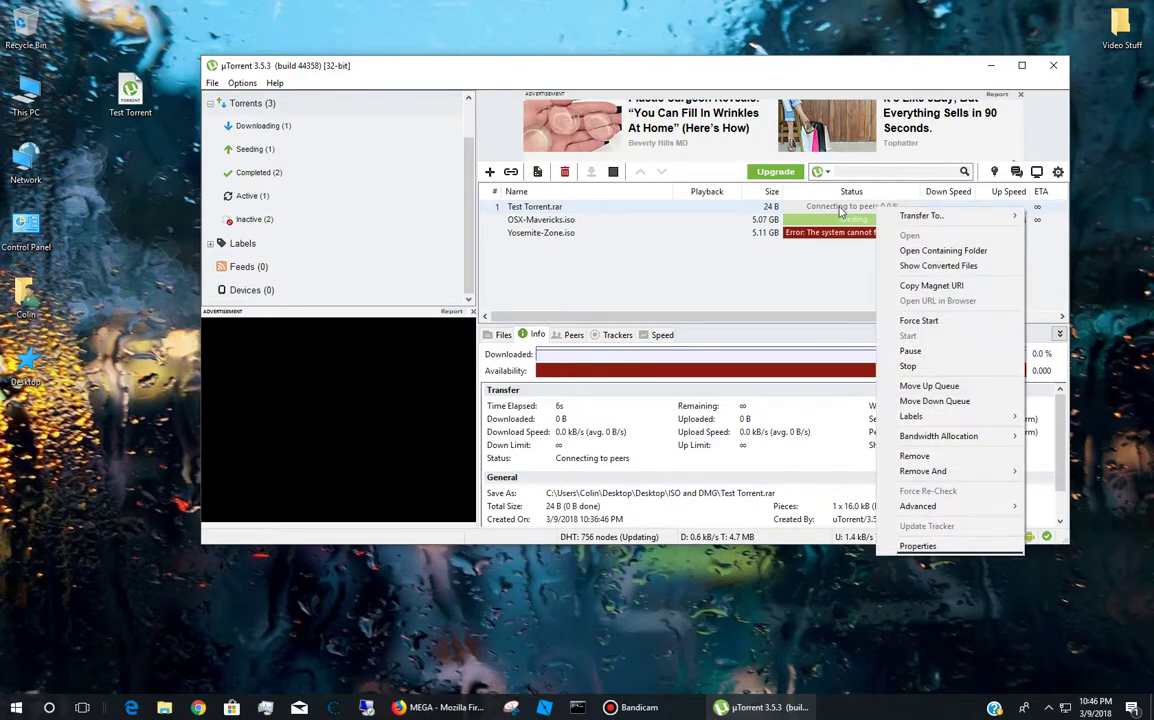
left_click(739, 190)
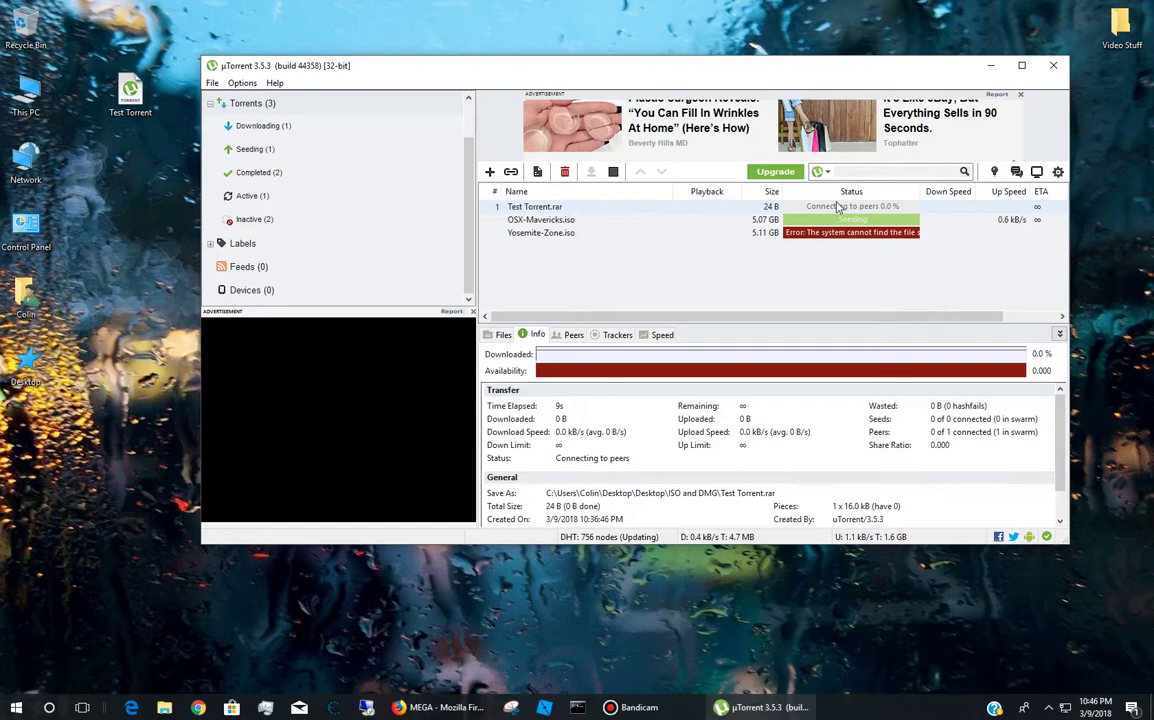
left_click_drag(582, 70, 799, 69)
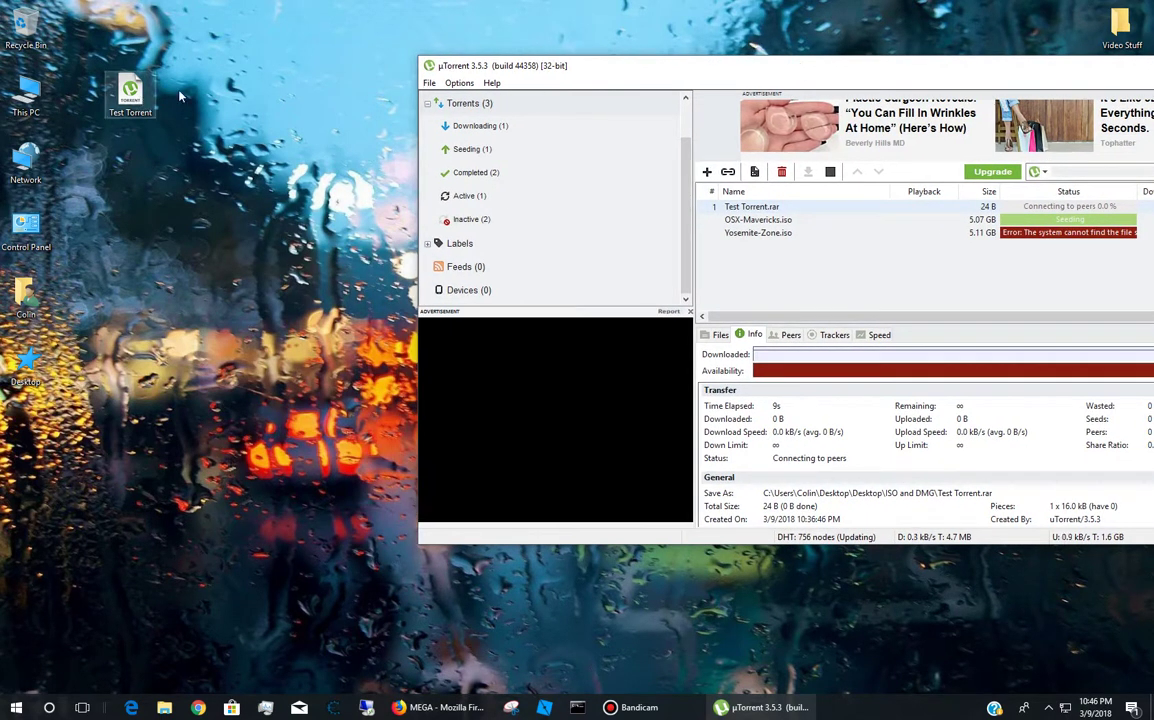
left_click_drag(210, 40, 93, 168)
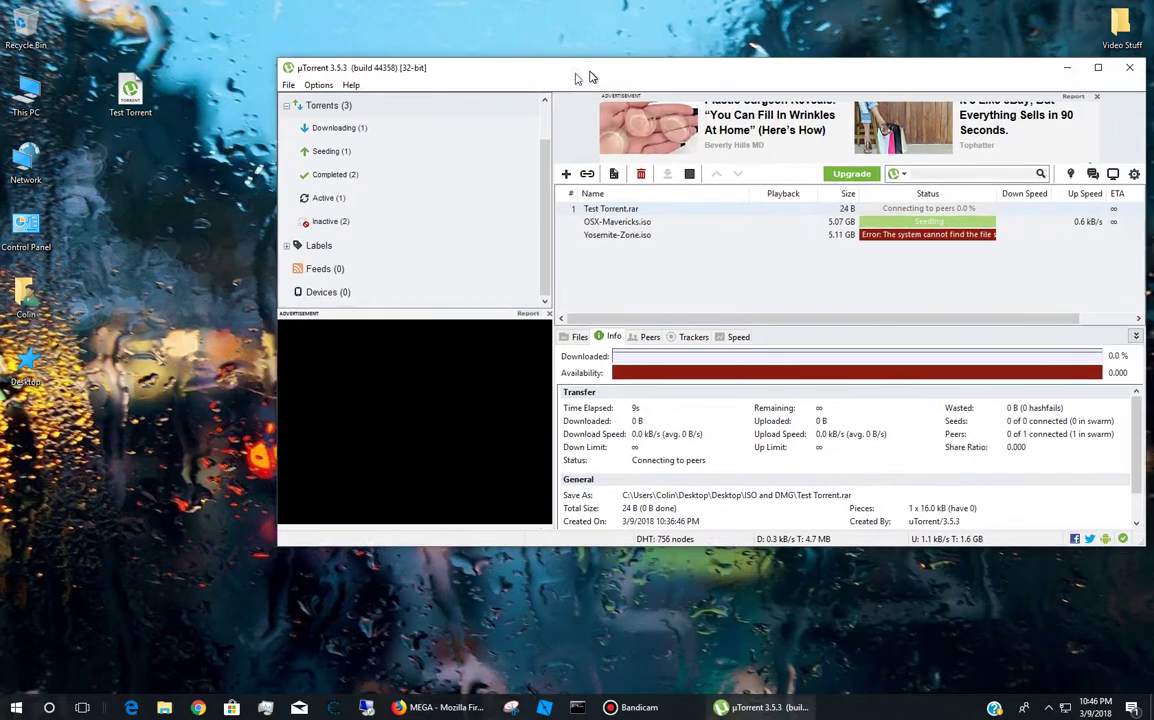
left_click_drag(658, 65, 500, 69)
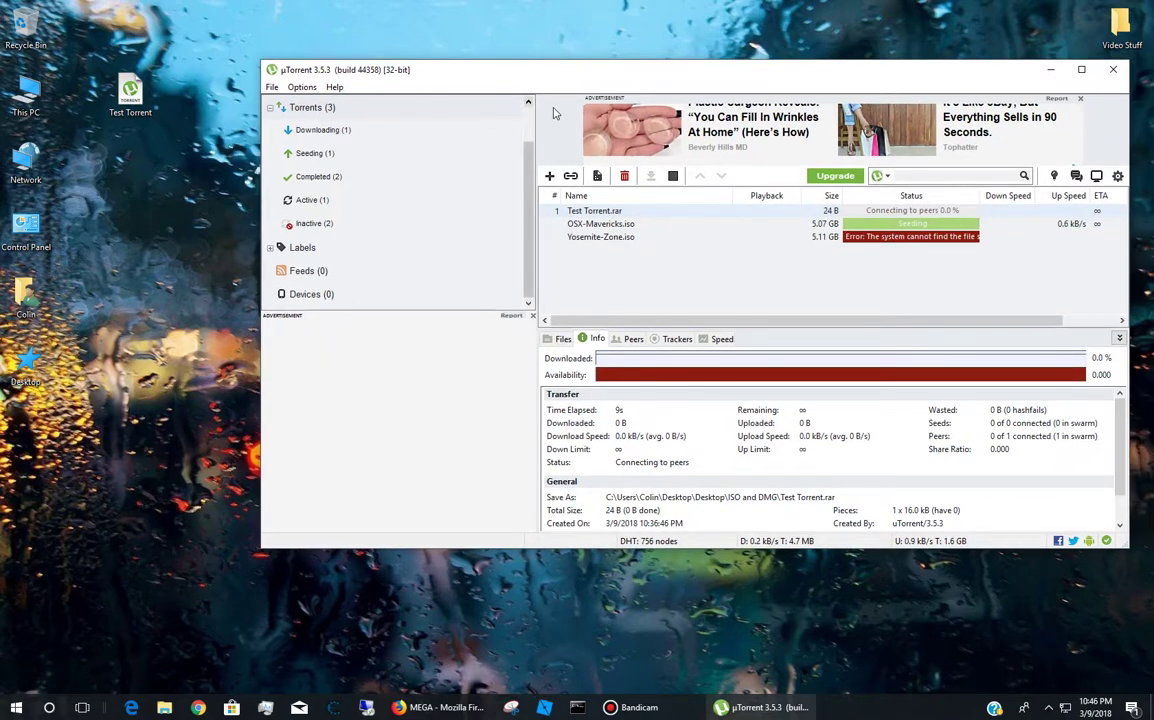
right_click(731, 214)
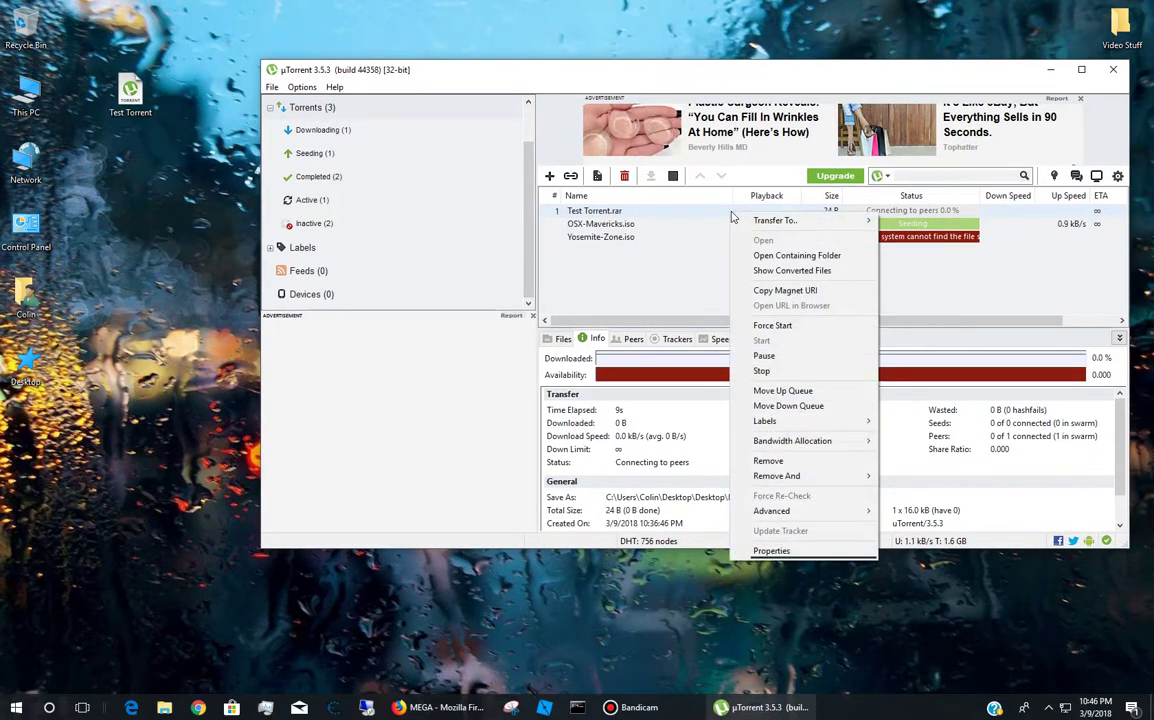
left_click(768, 460)
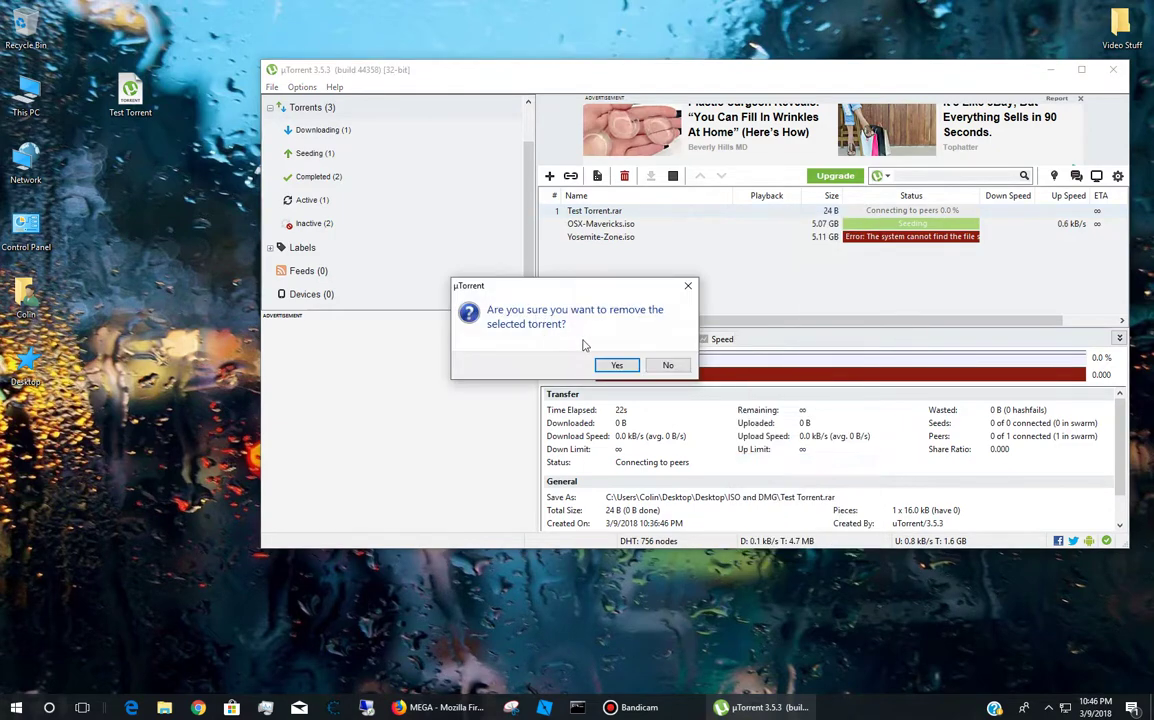
left_click(617, 365)
- Re-add Test Torrent.rar from the desktop icon so it starts connecting to peers
double_click(143, 112)
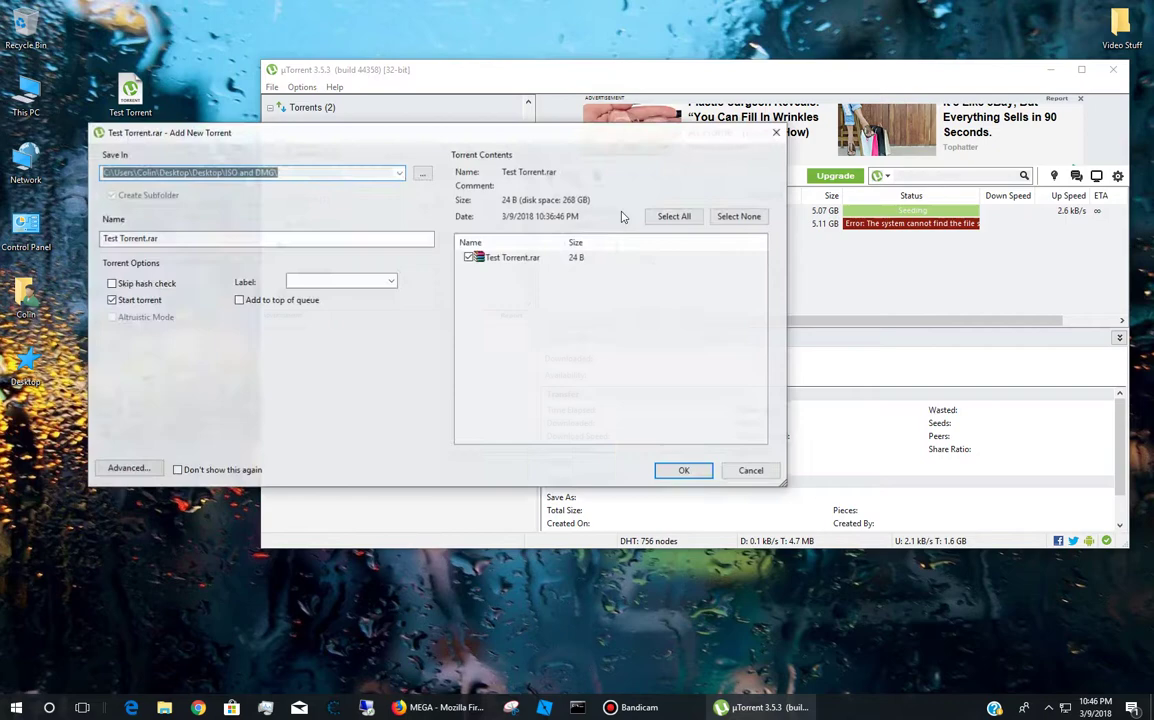
left_click(684, 471)
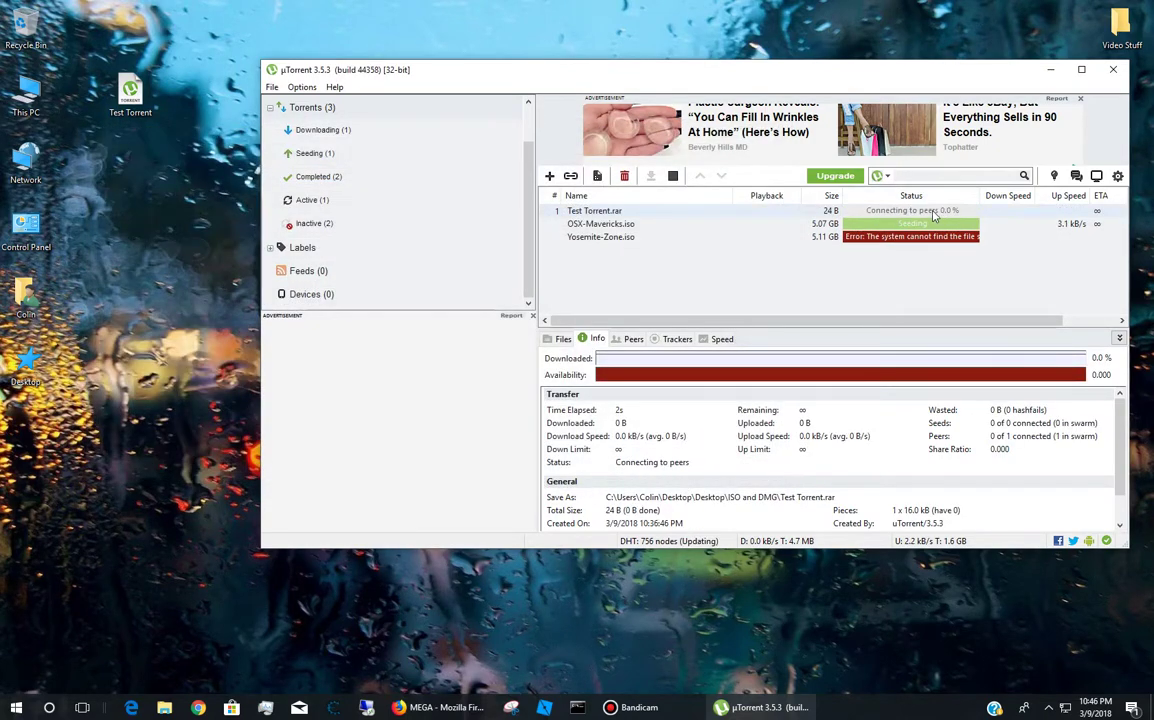
right_click(933, 215)
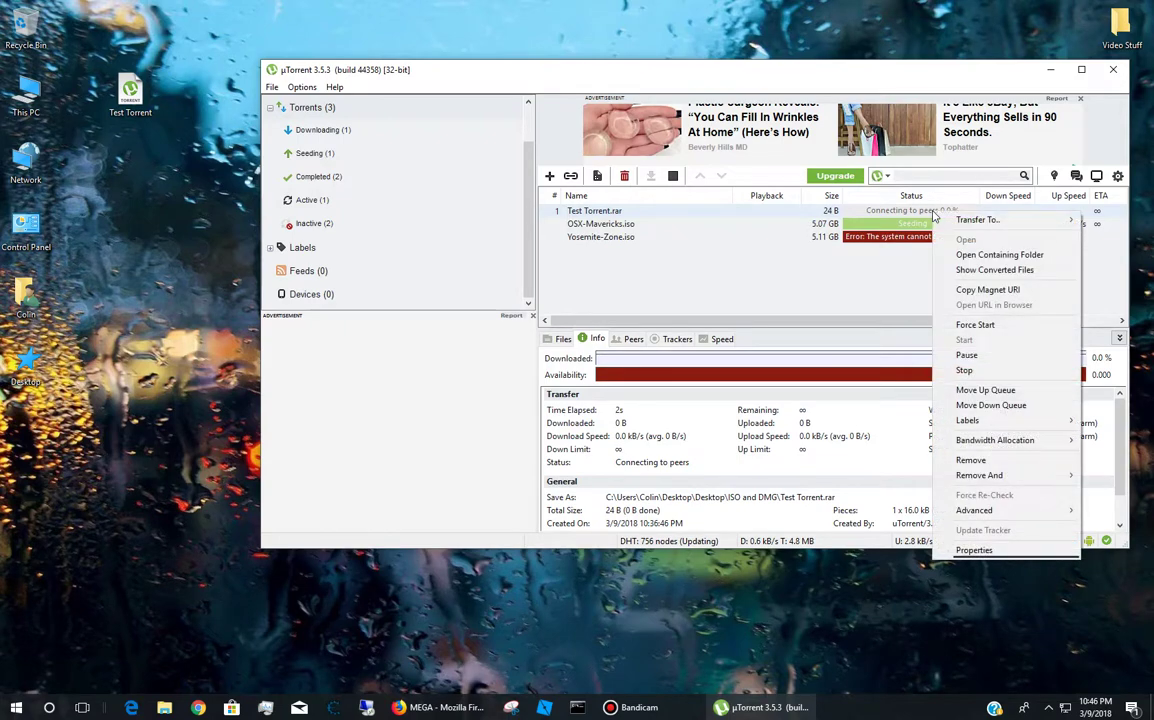
left_click(795, 217)
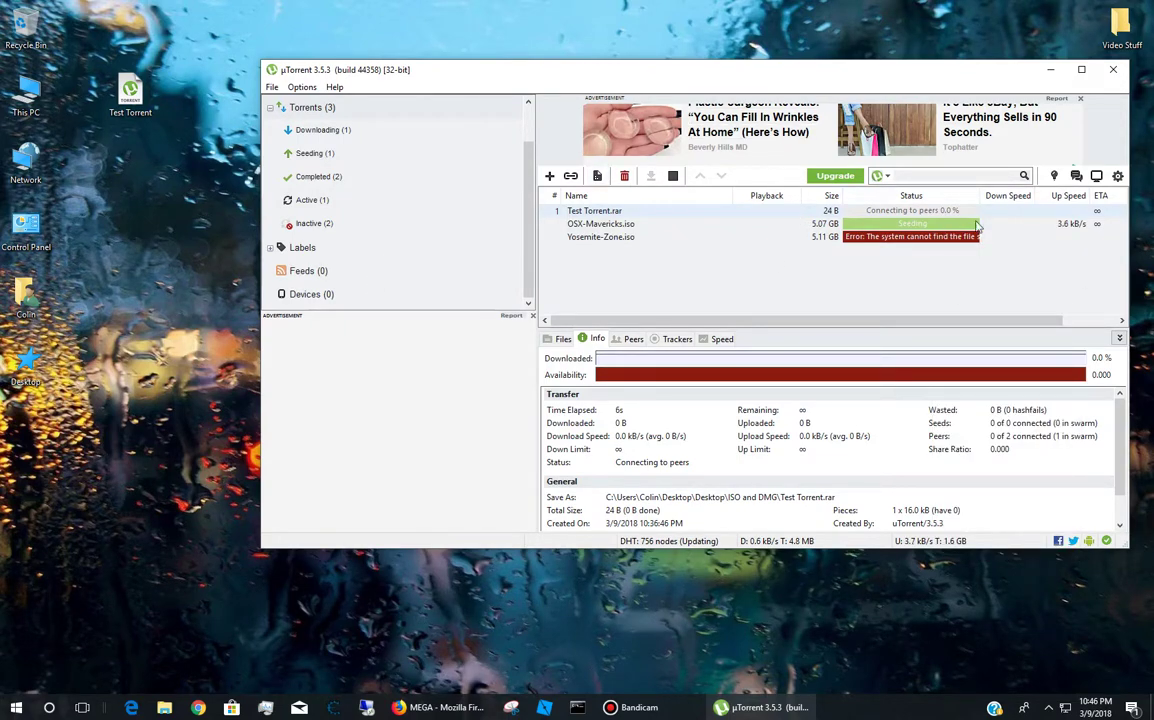
- Open the Test Torrent.rar properties, which list two trackers
left_click(915, 225)
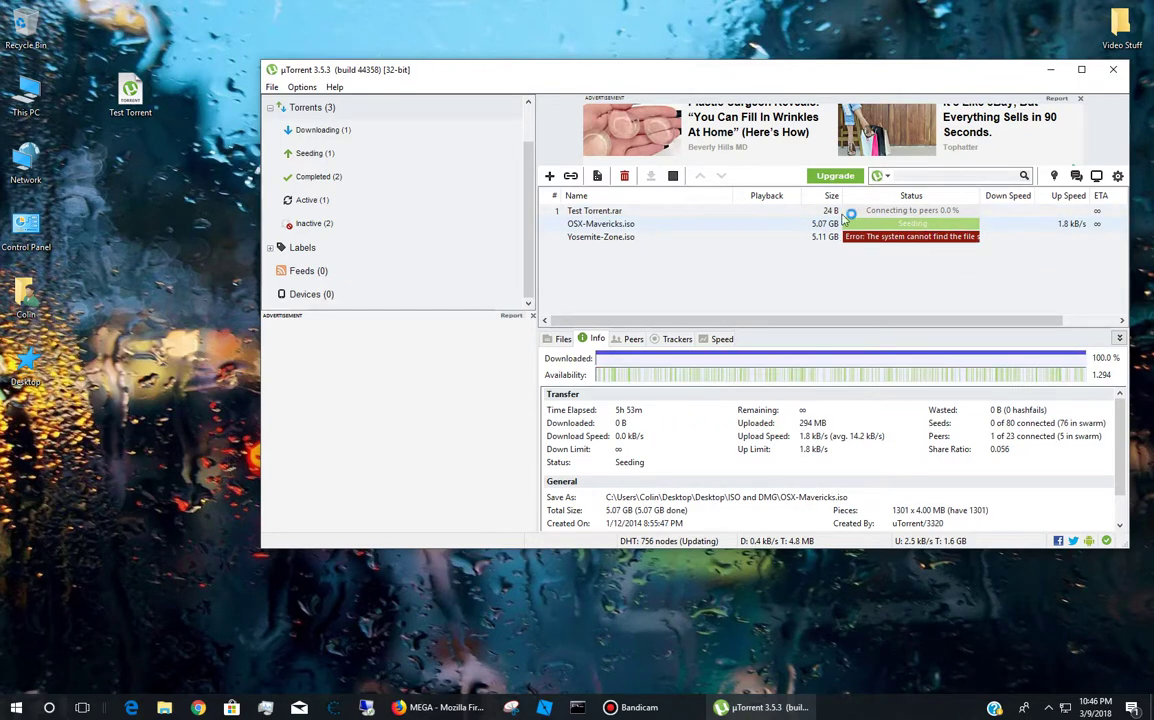
left_click(673, 212)
double_click(673, 212)
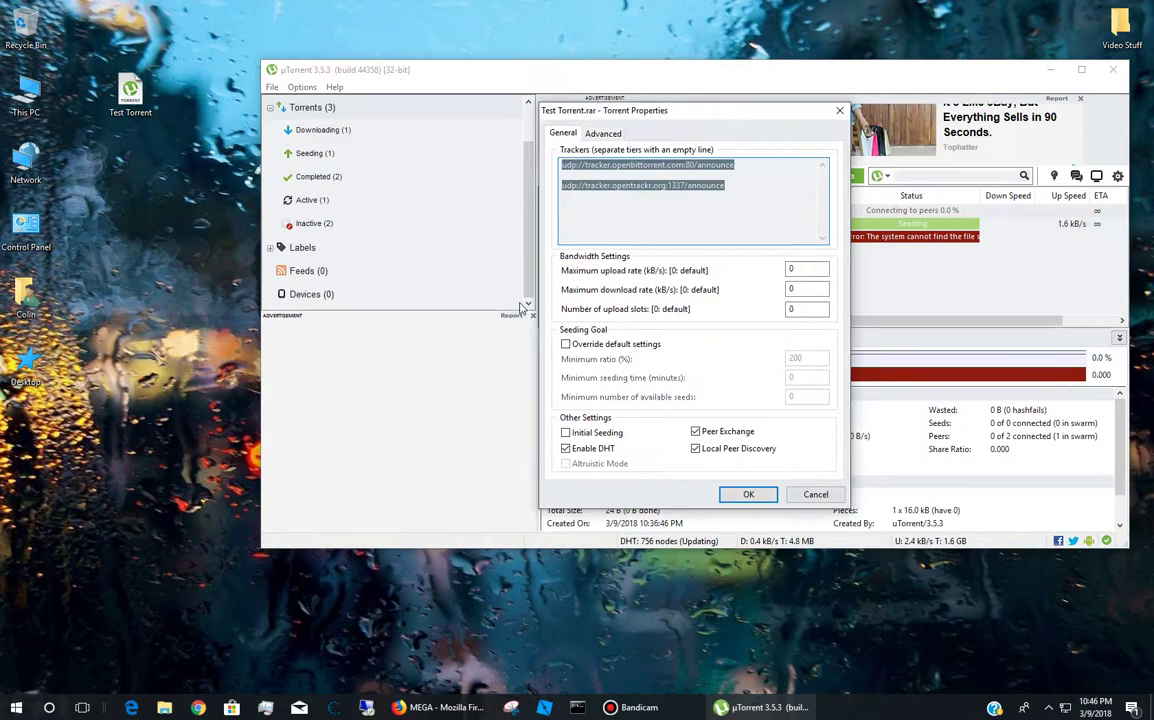
- Close the properties and open the ISO and DMG download folder for OSX-Mavericks
left_click(814, 493)
double_click(878, 226)
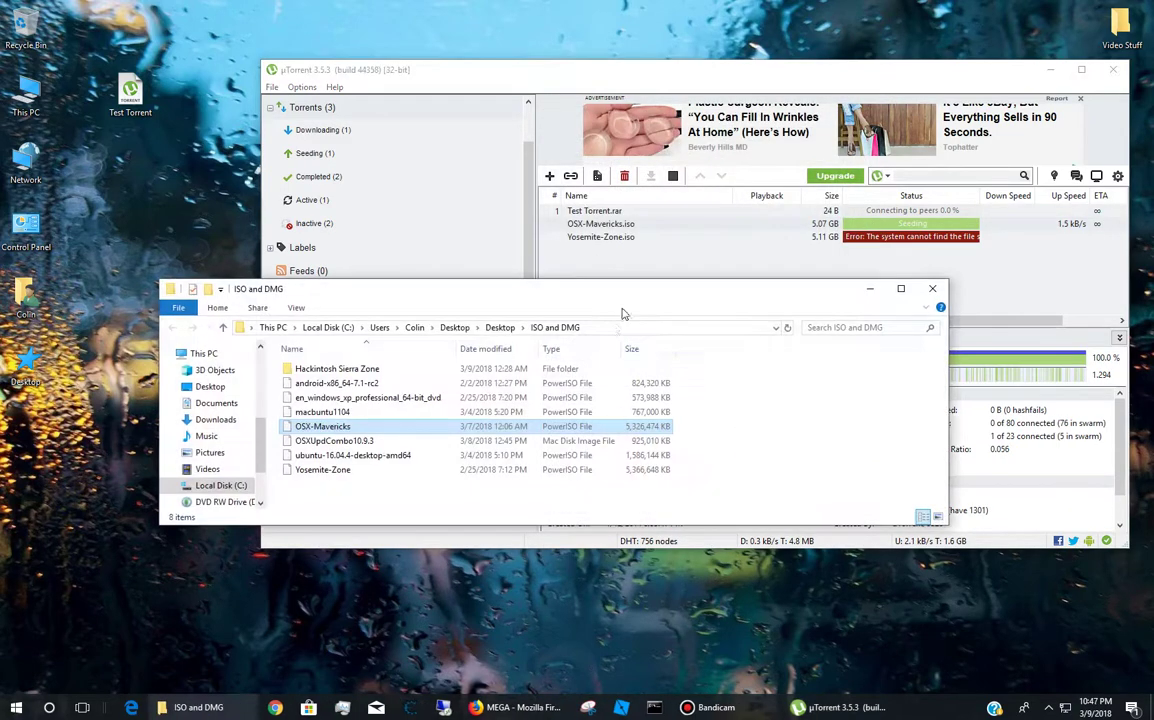
left_click(715, 425)
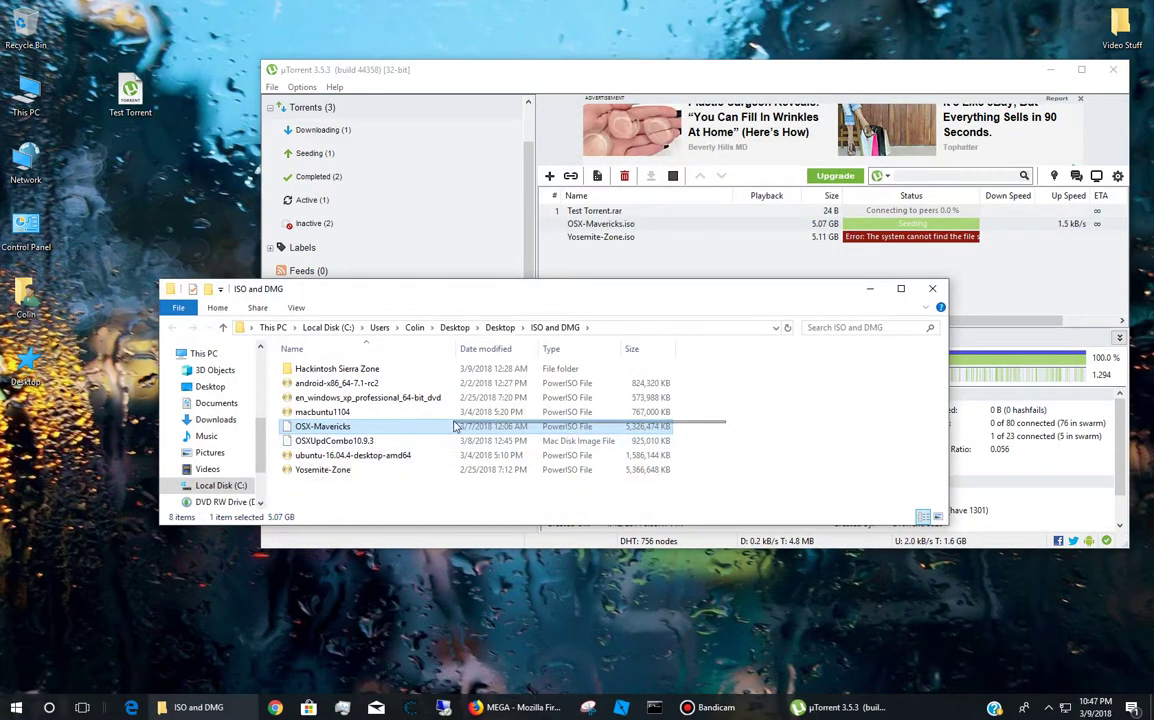
left_click_drag(757, 478, 290, 362)
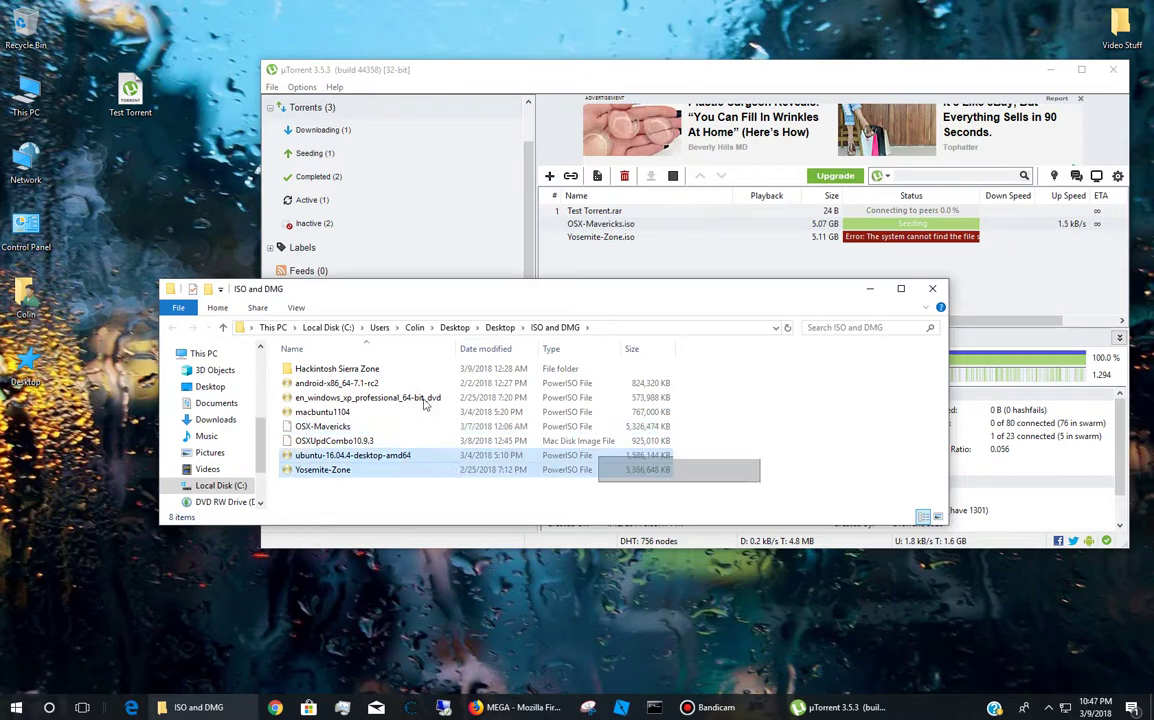
left_click(734, 455)
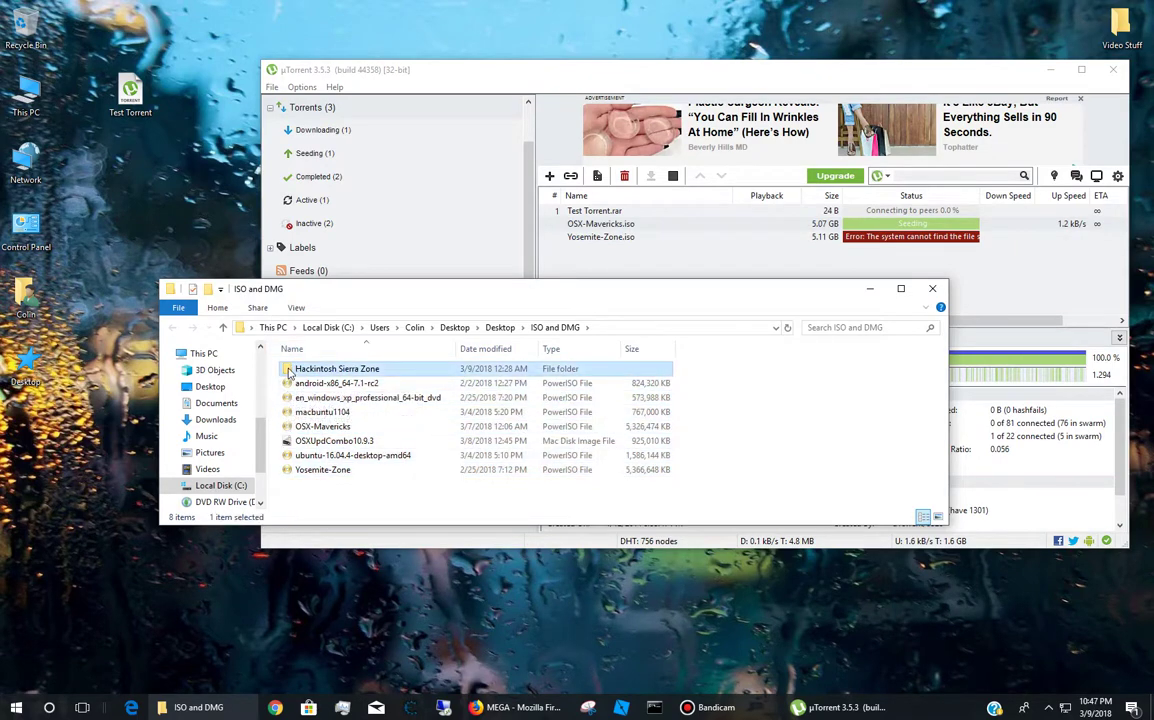
- Browse Hackintosh Sierra Zone's three files, return to ISO and DMG, and close Explorer
double_click(337, 369)
left_click_drag(400, 362, 455, 434)
key("alt+Left")
key("ctrl+a")
left_click(801, 396)
key("alt+F4")
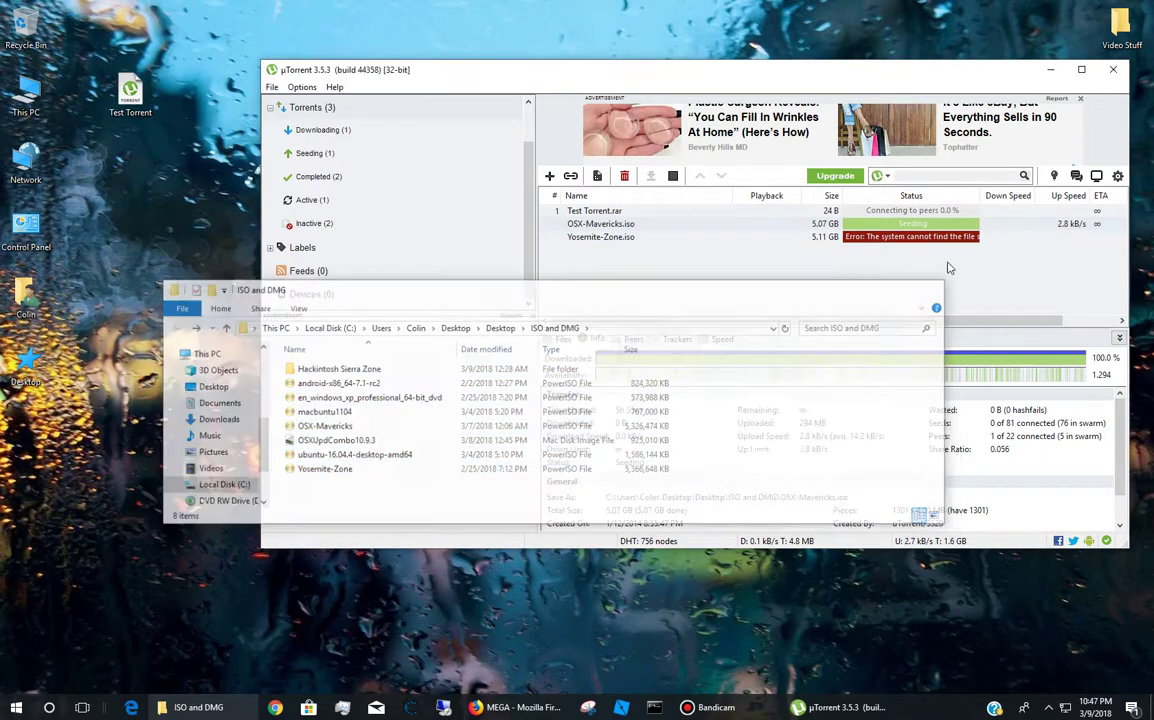
left_click(912, 212)
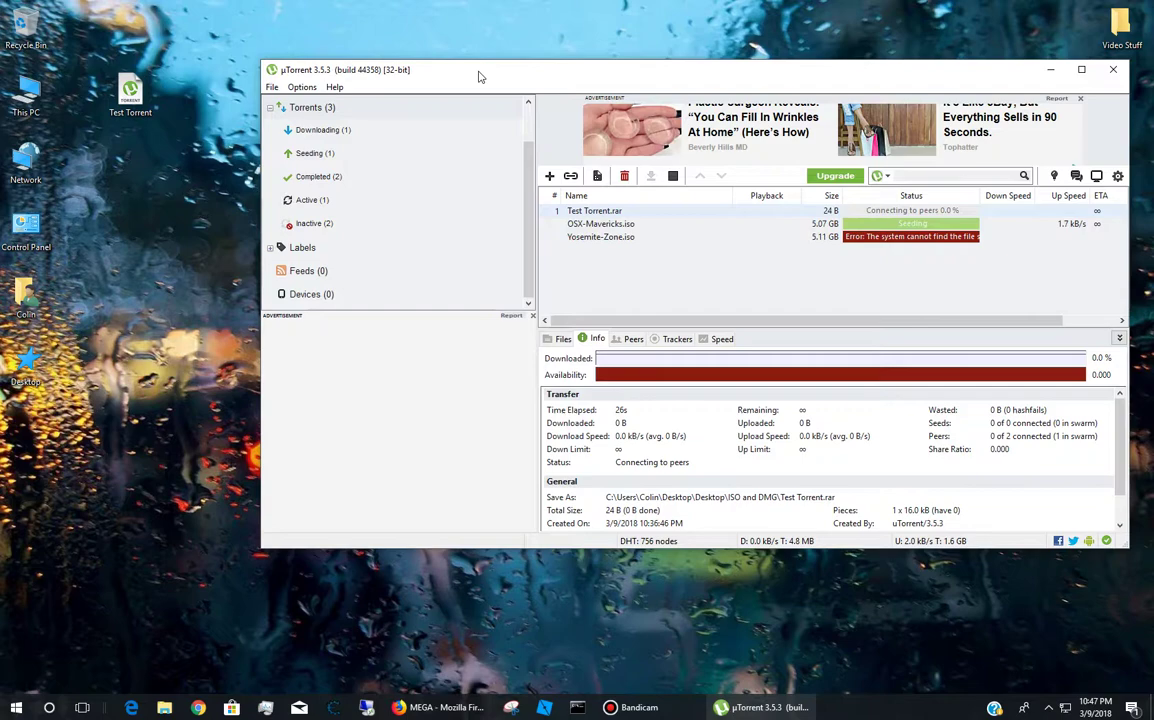
- Filter the torrent list to Inactive, then back to all three torrents
left_click_drag(479, 75, 429, 72)
left_click(285, 228)
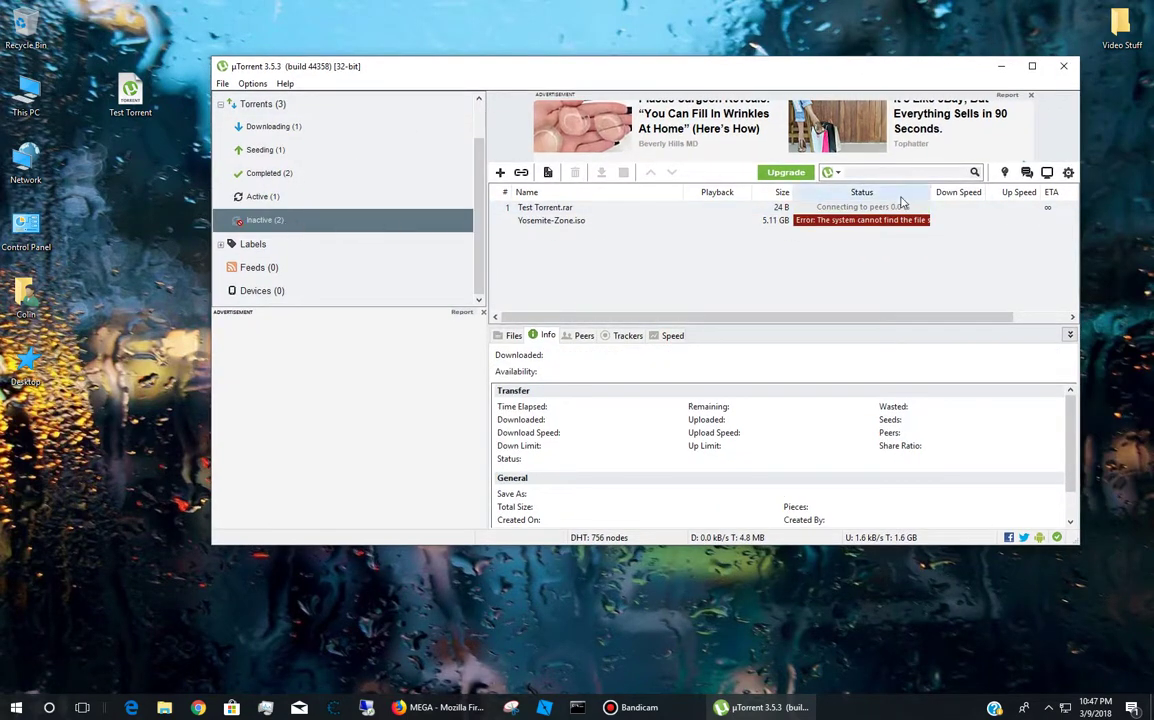
left_click(800, 207)
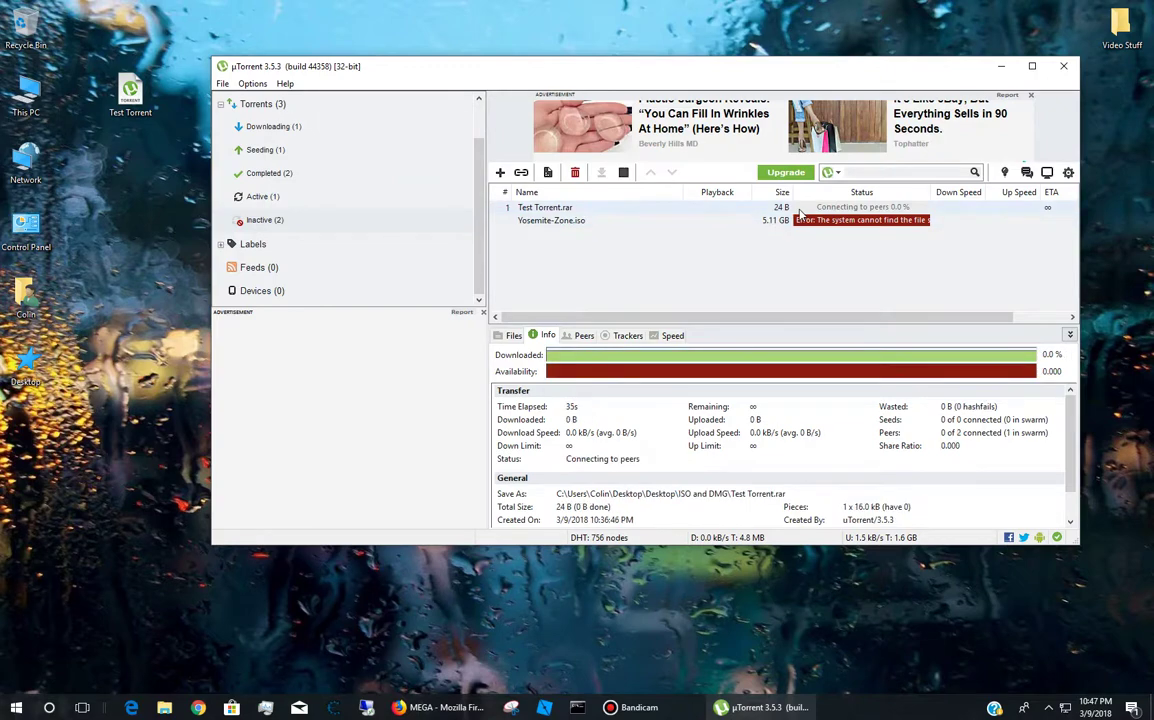
left_click(270, 104)
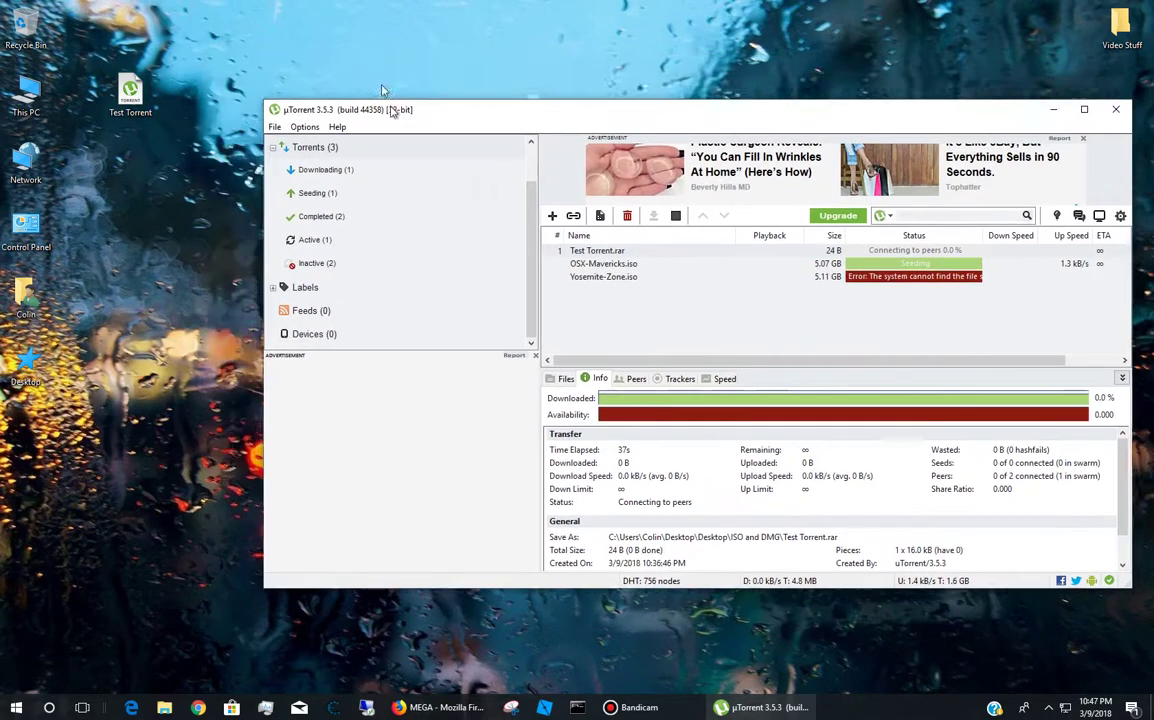
- Select the Test Torrent desktop file and close the µTorrent window
left_click_drag(362, 72, 395, 90)
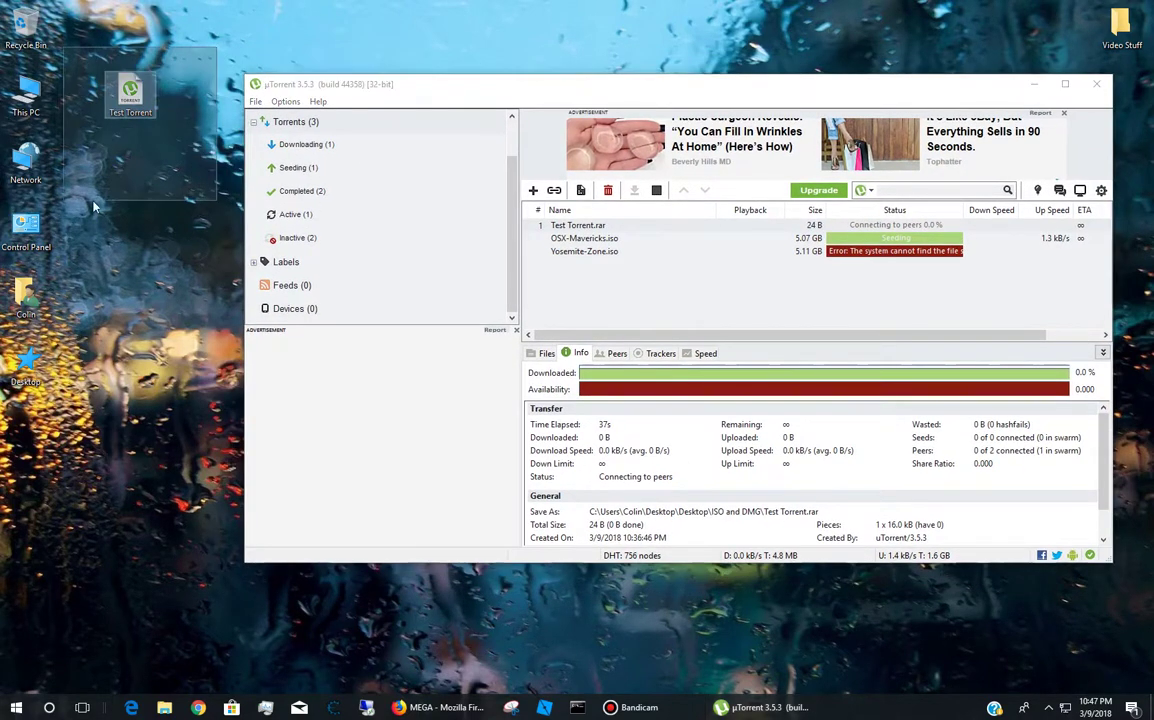
left_click_drag(196, 41, 168, 207)
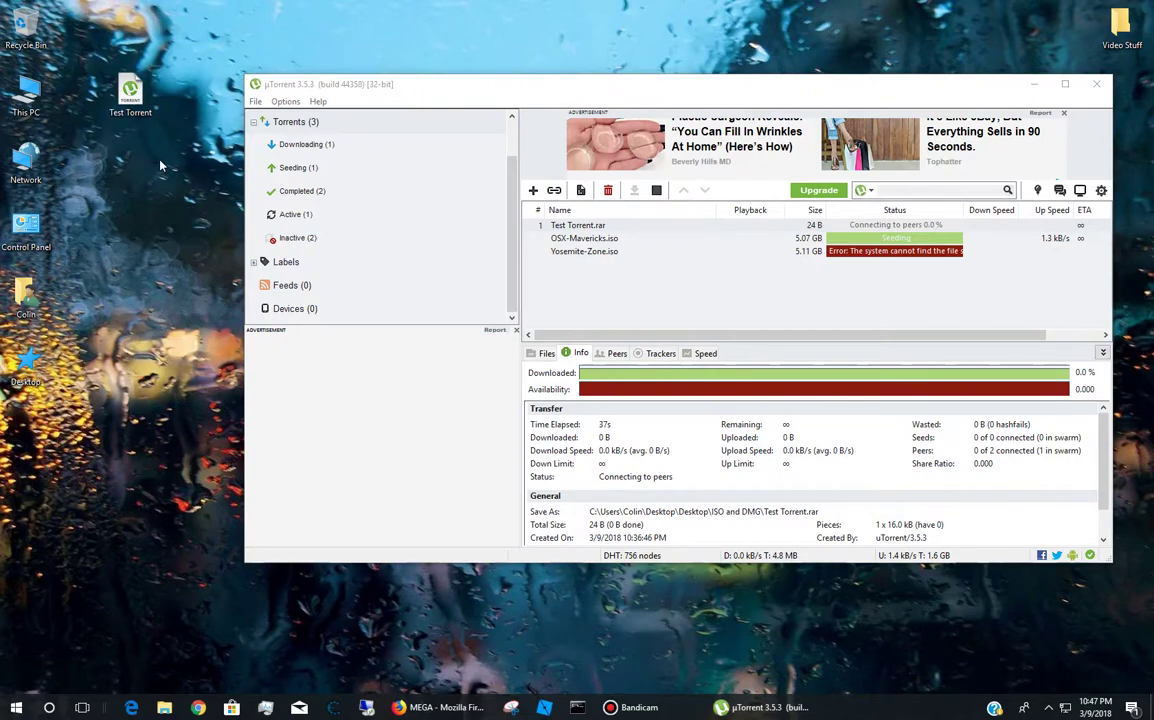
left_click(118, 95)
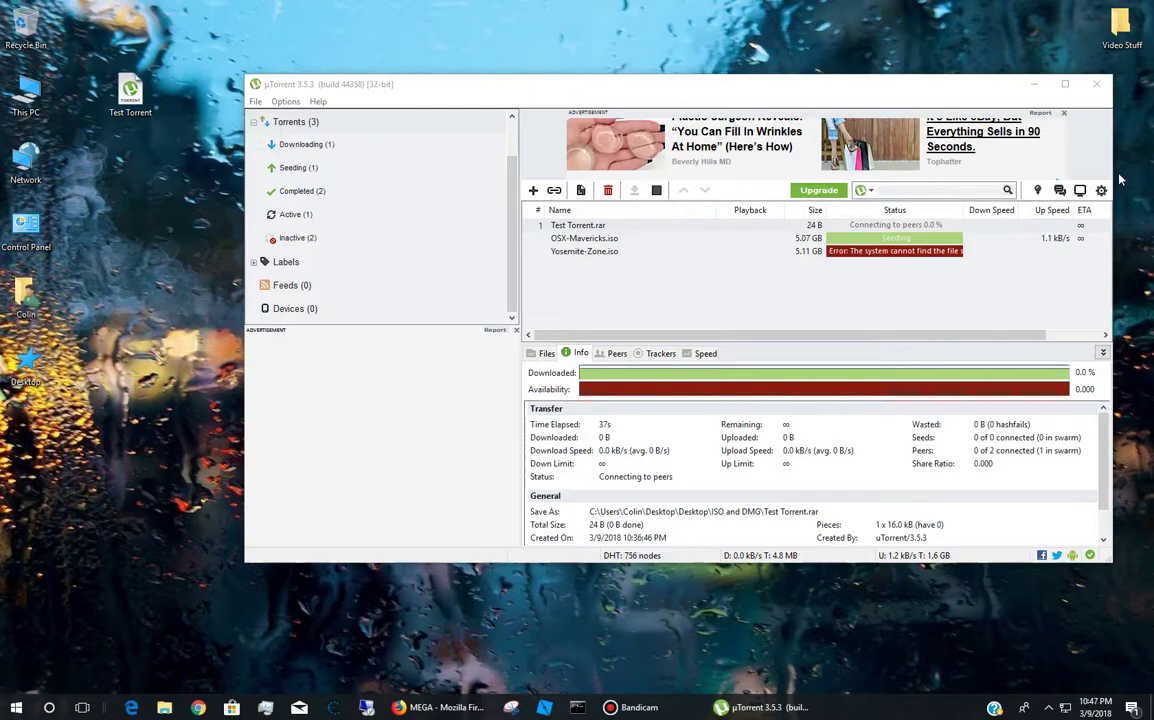
left_click_drag(943, 90, 972, 76)
left_click_drag(360, 71, 256, 79)
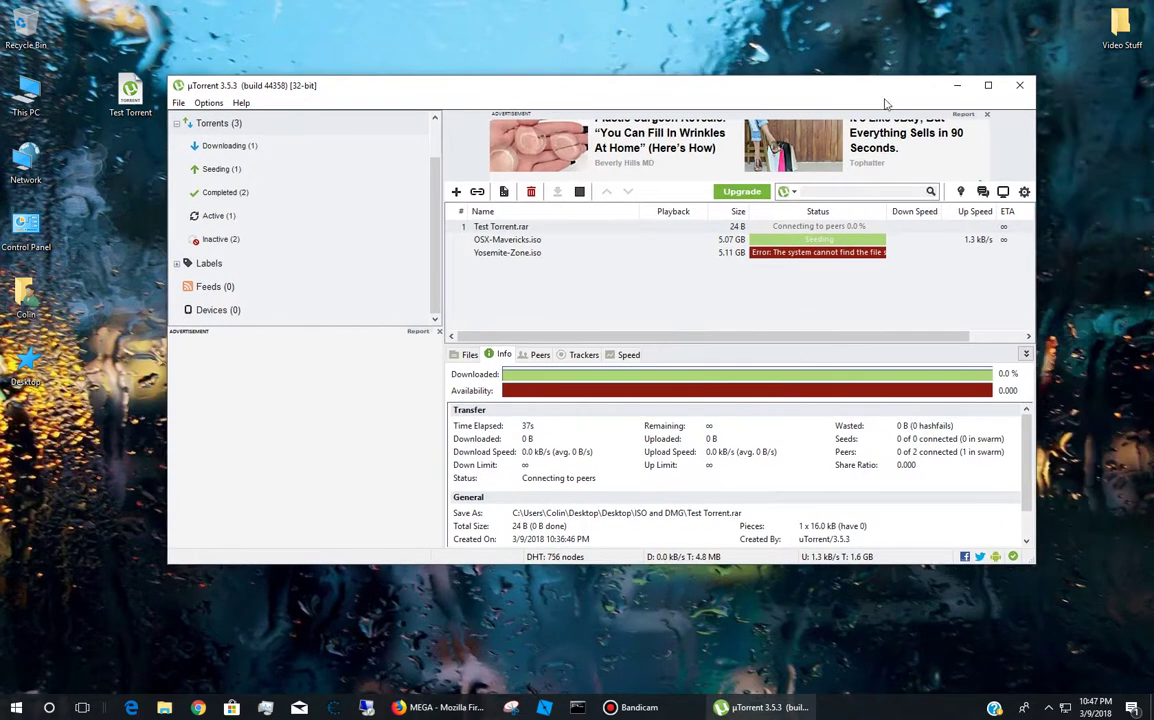
left_click(1021, 80)
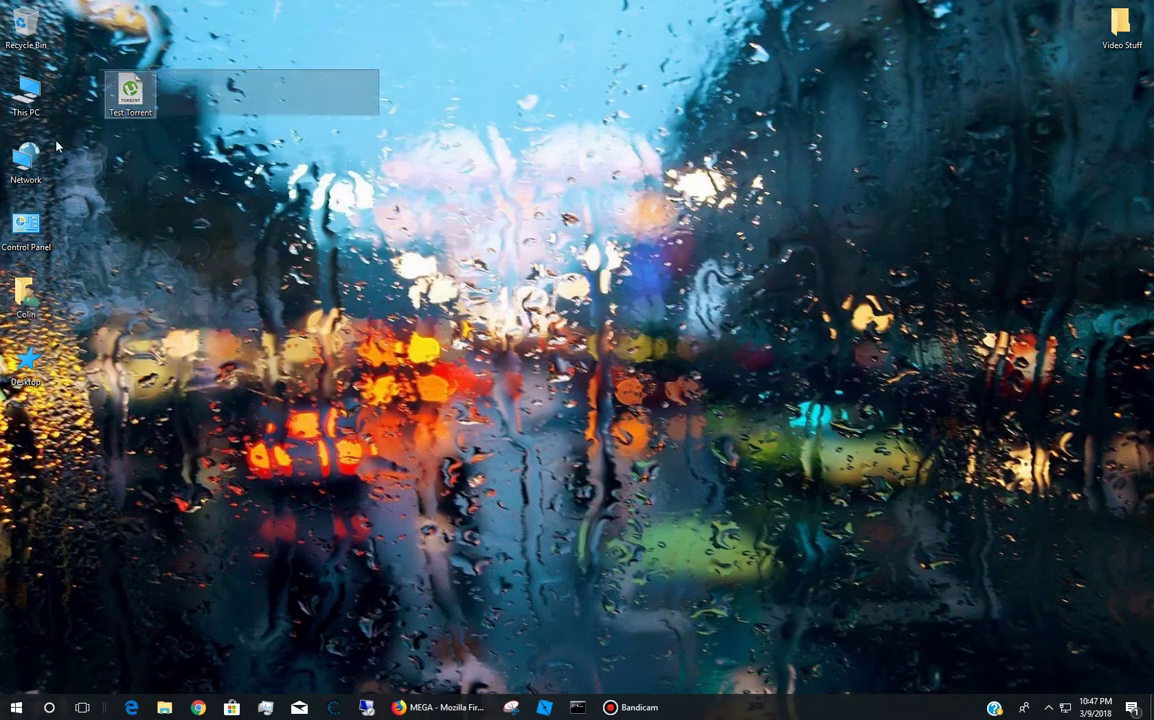
- Move the Test Torrent file to the Recycle Bin and empty it permanently
left_click_drag(128, 92, 40, 38)
right_click(28, 16)
left_click(85, 44)
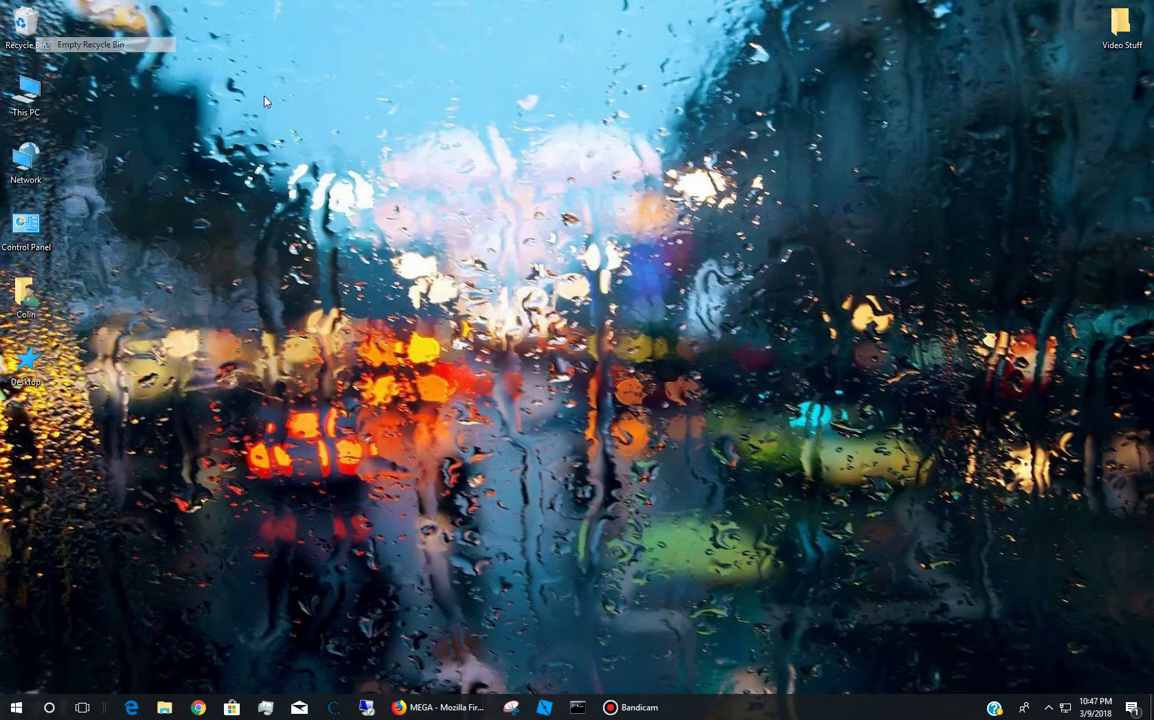
left_click(632, 410)
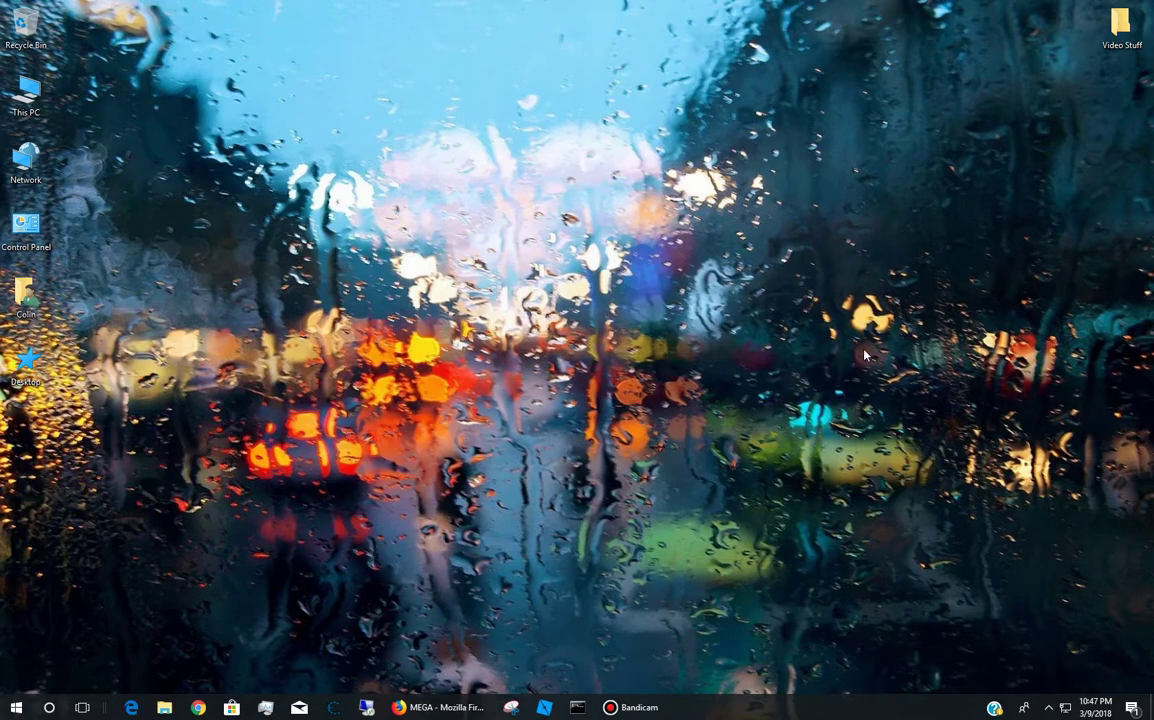
- Restore Firefox's MEGA page showing Test Torrent.torrent completed
left_click(440, 707)
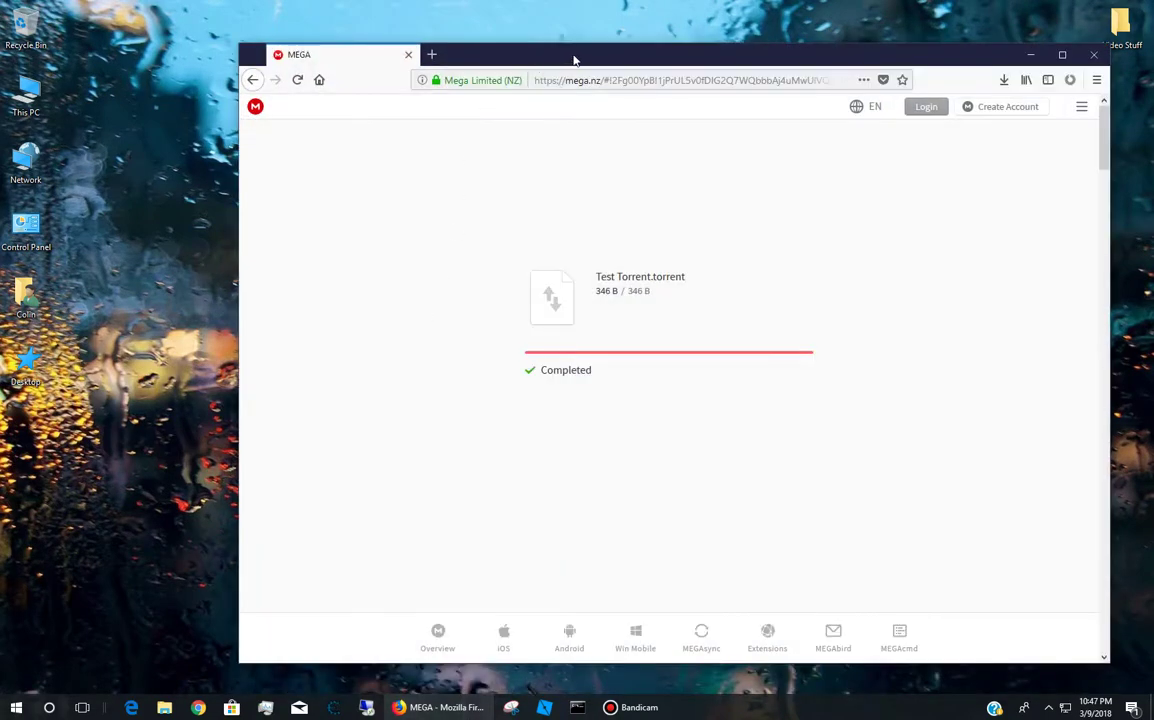
left_click_drag(545, 316, 646, 293)
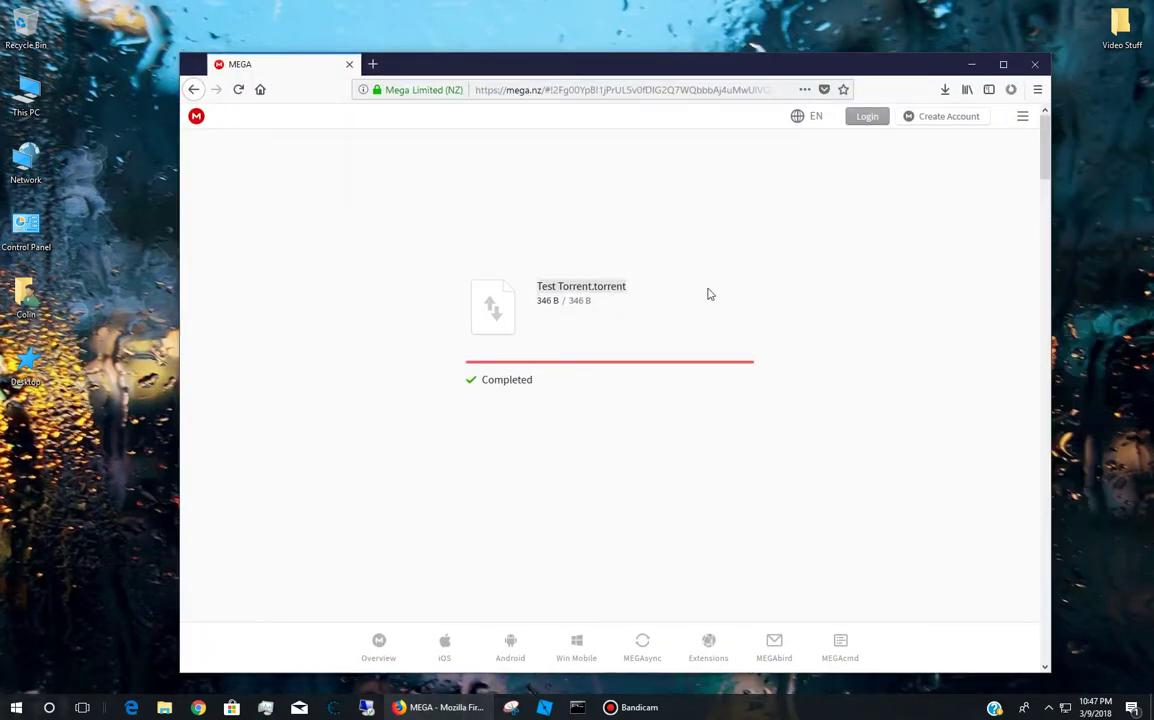
left_click(746, 288)
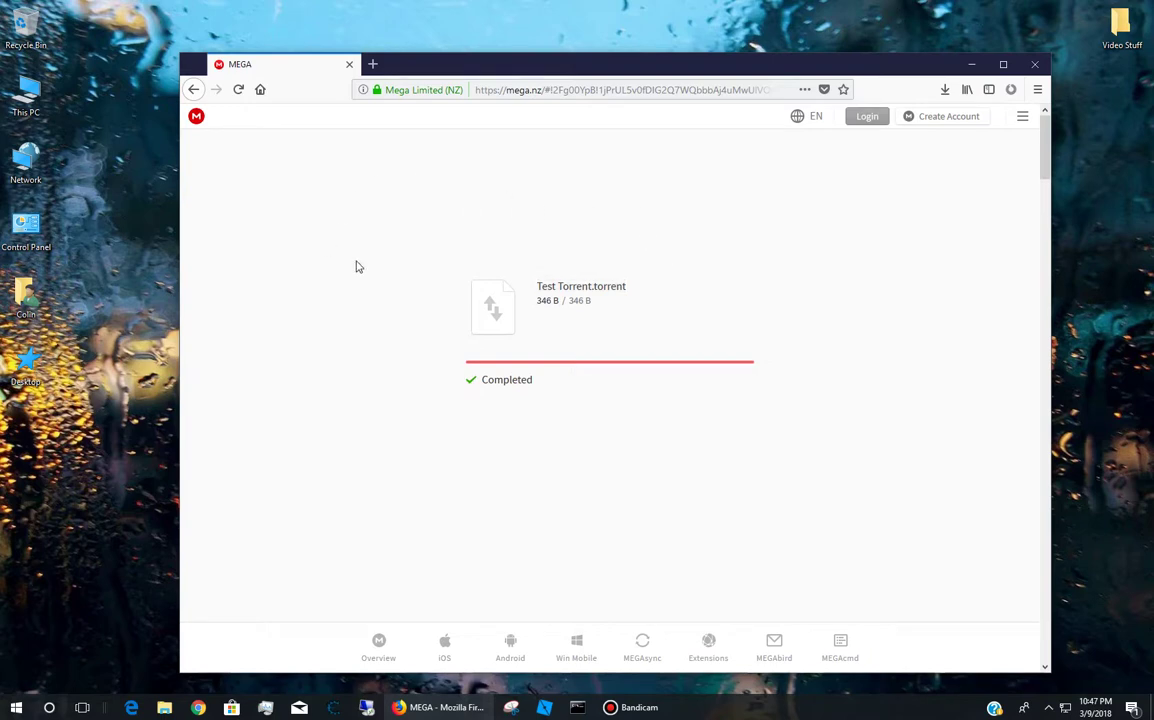